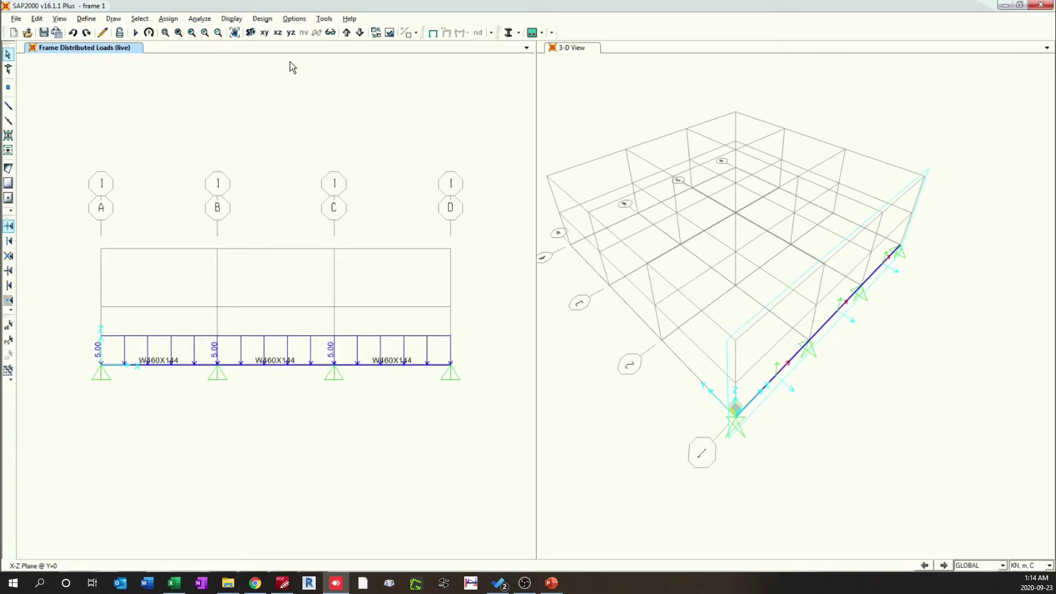
# - Run the analysis and display the frame force diagrams of the three-span W460X144 beam
pyautogui.click(134, 33)
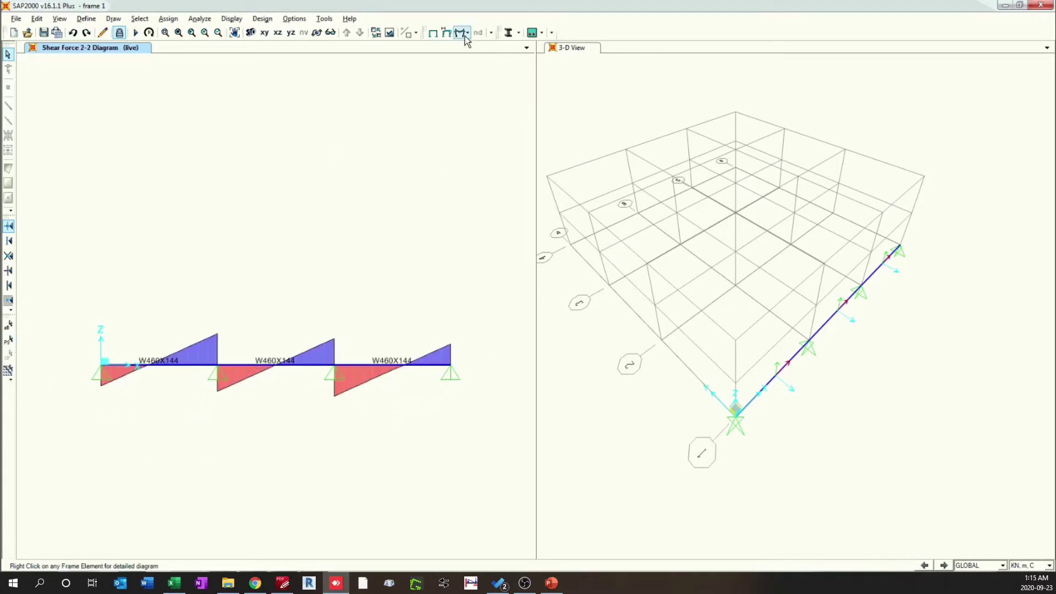
pyautogui.click(465, 34)
pyautogui.click(484, 75)
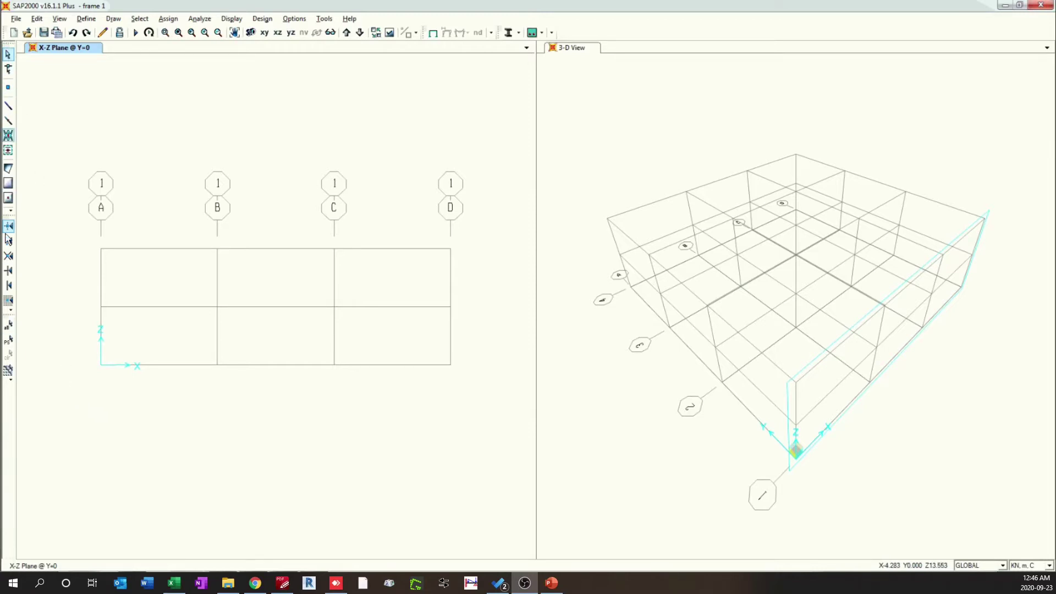
# - Start the Draw Frame/Cable/Tendon command with the line object type set to Straight Frame
pyautogui.click(113, 18)
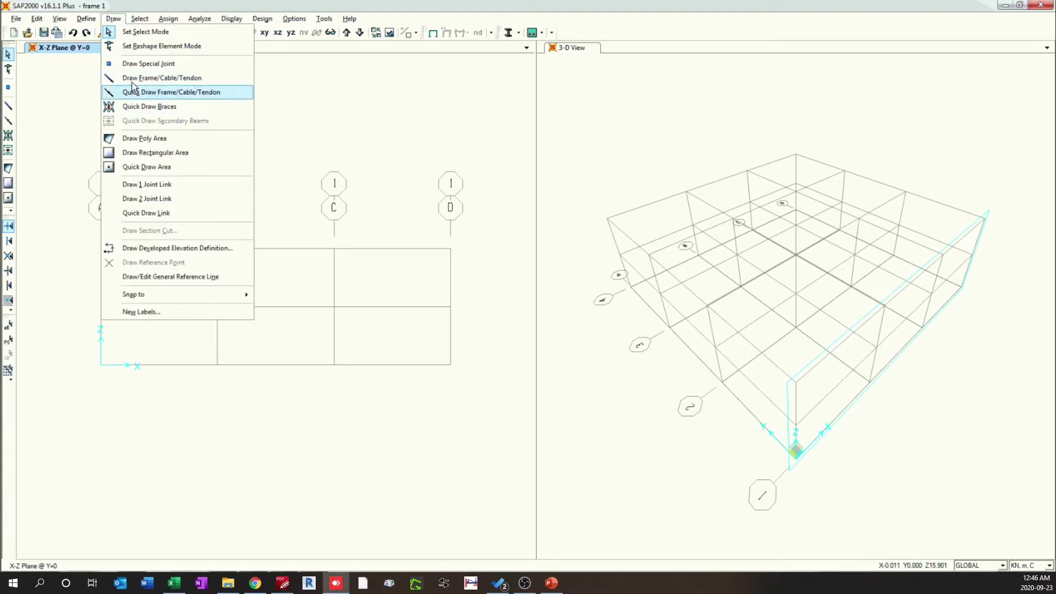
pyautogui.click(132, 79)
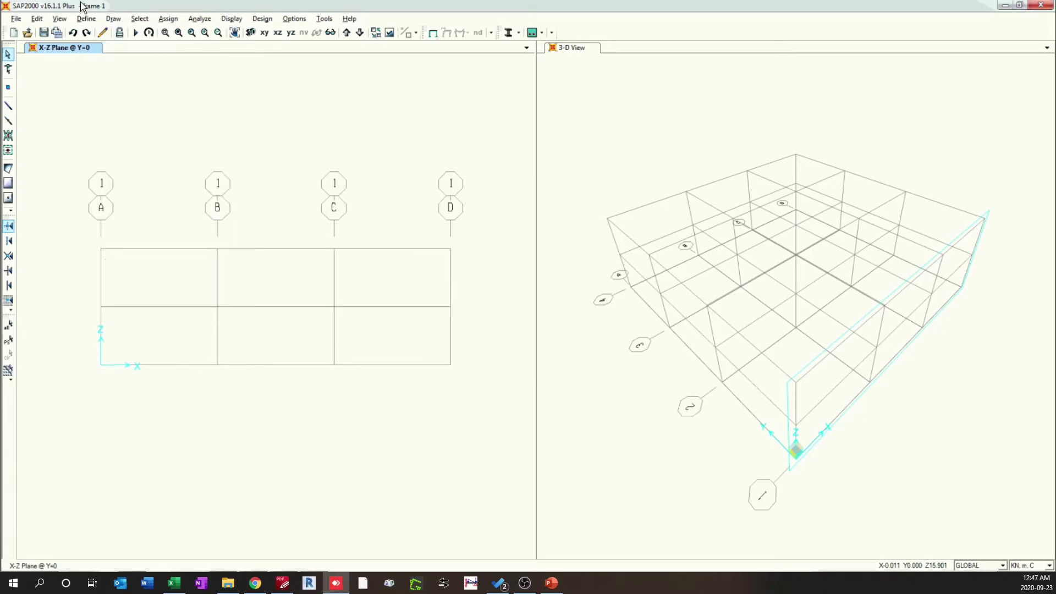
pyautogui.click(8, 107)
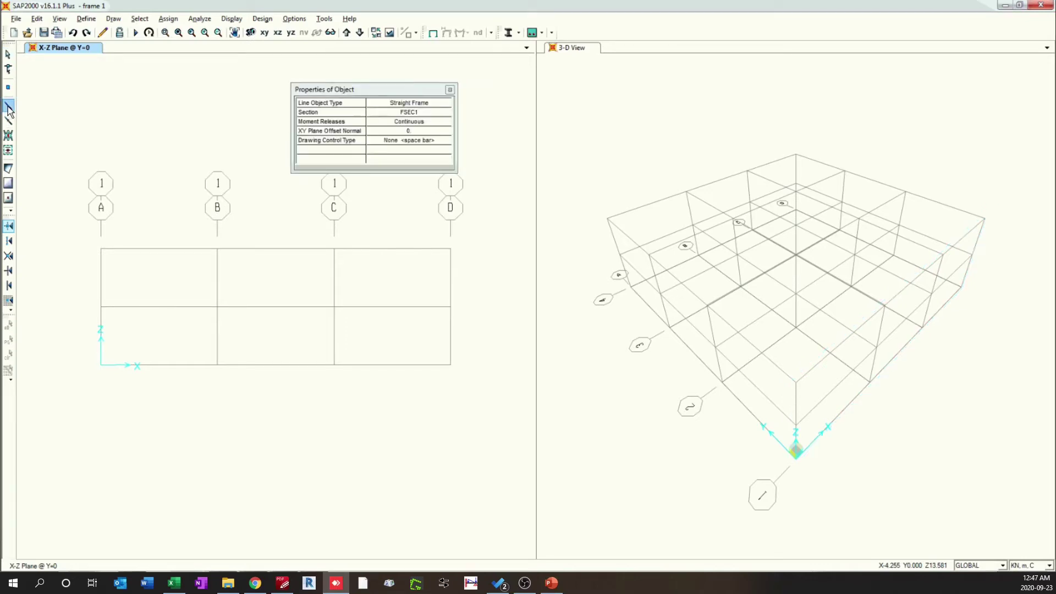
pyautogui.moveTo(350, 90); pyautogui.dragTo(371, 76)
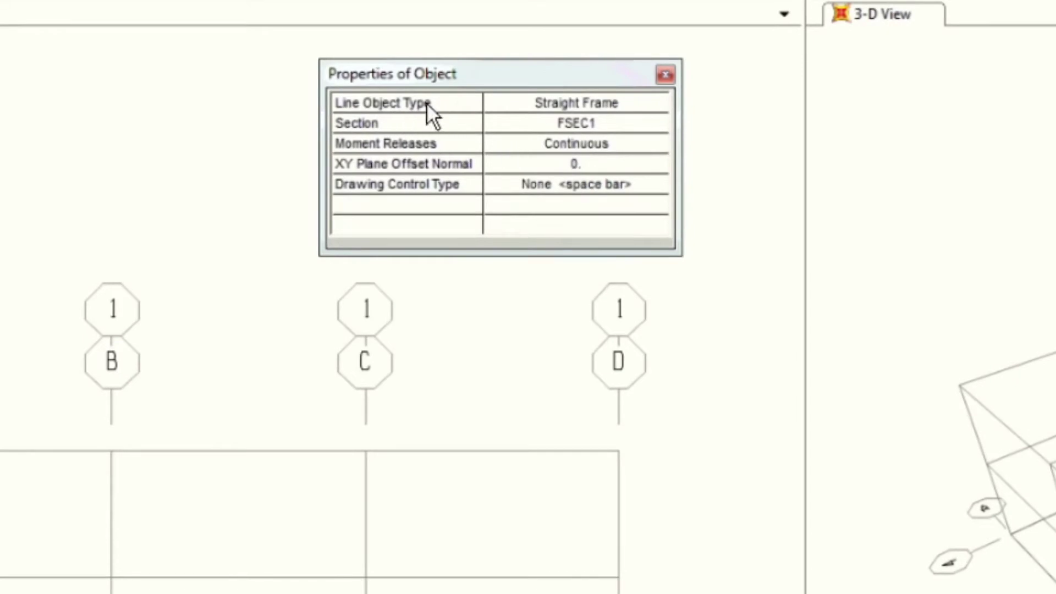
pyautogui.click(546, 102)
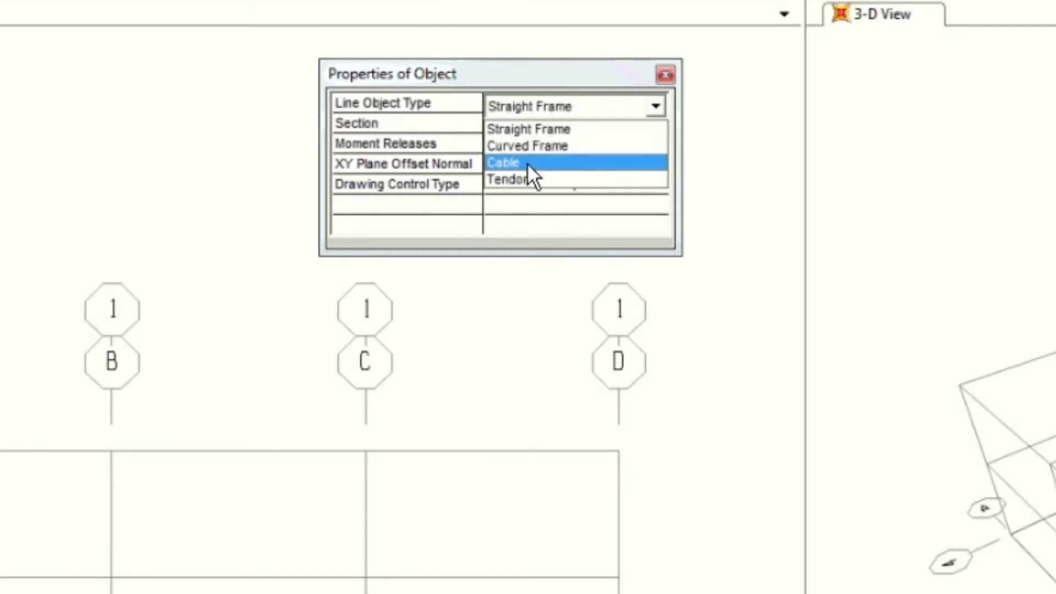
pyautogui.click(531, 124)
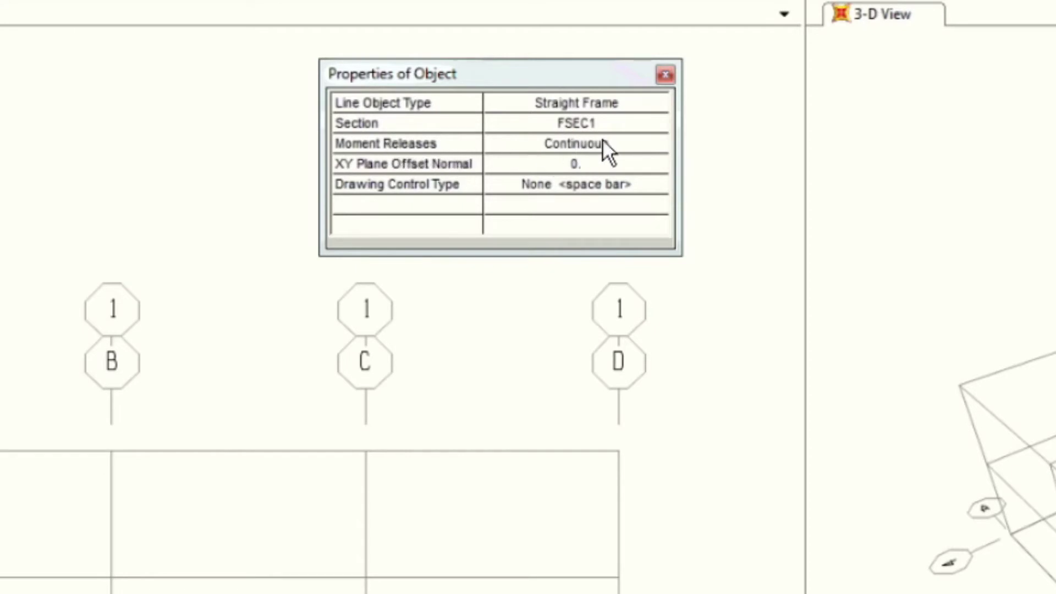
# - With moment releases set to Continuous, draw two FSEC1 frame members along the base of the X-Z elevation, from grid A to B to C
pyautogui.click(576, 143)
pyautogui.click(507, 108)
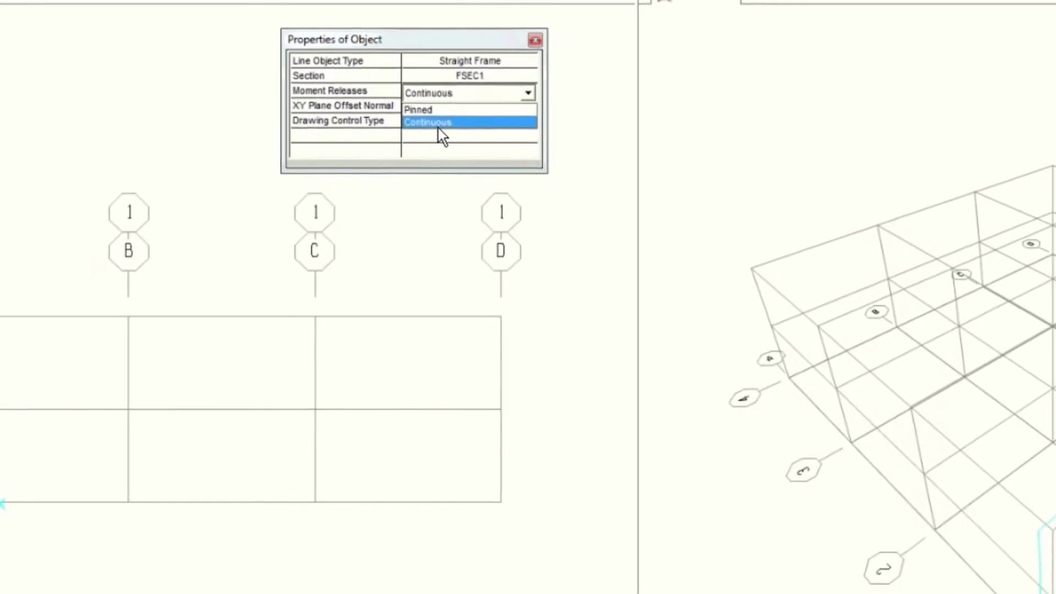
pyautogui.click(427, 97)
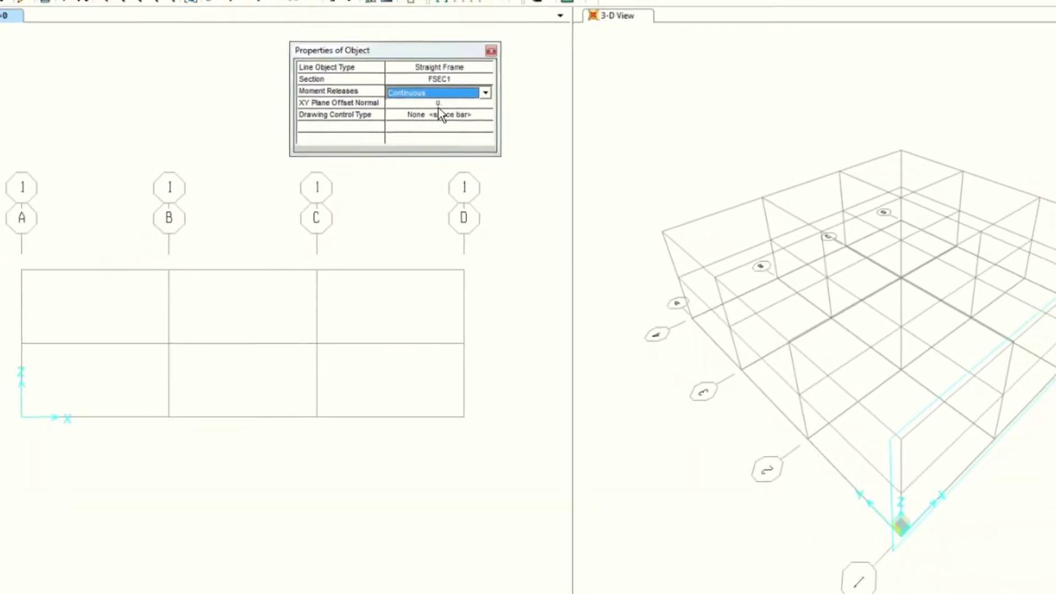
pyautogui.click(430, 99)
pyautogui.click(406, 117)
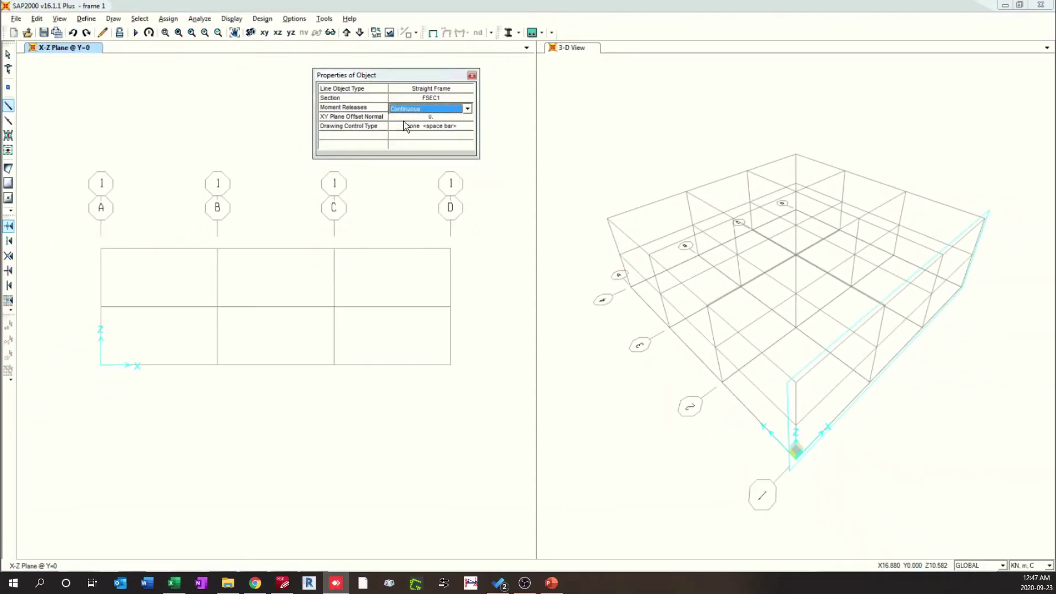
pyautogui.click(101, 366)
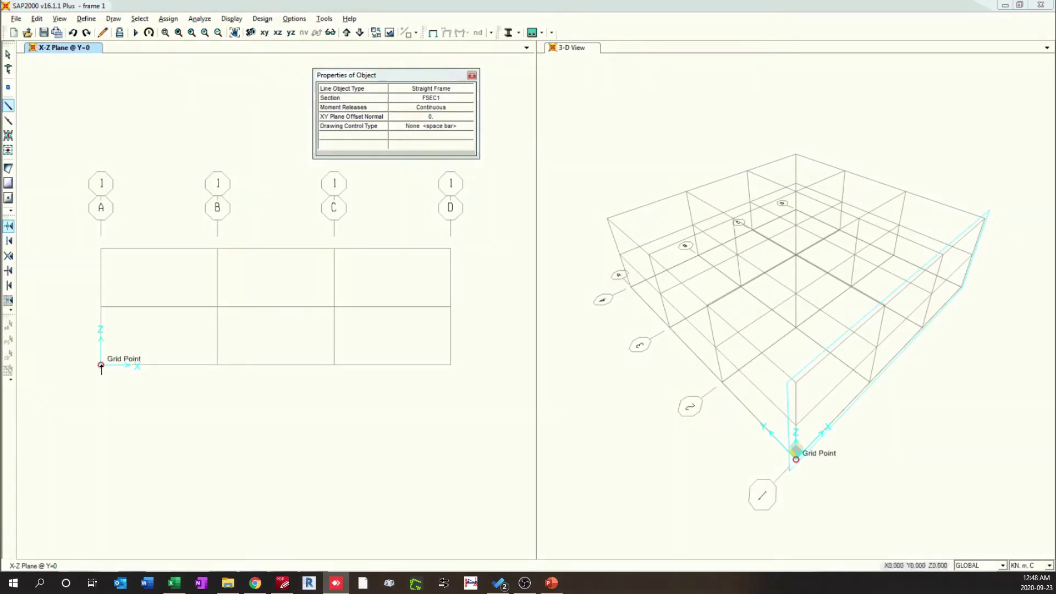
pyautogui.click(101, 366)
pyautogui.click(217, 364)
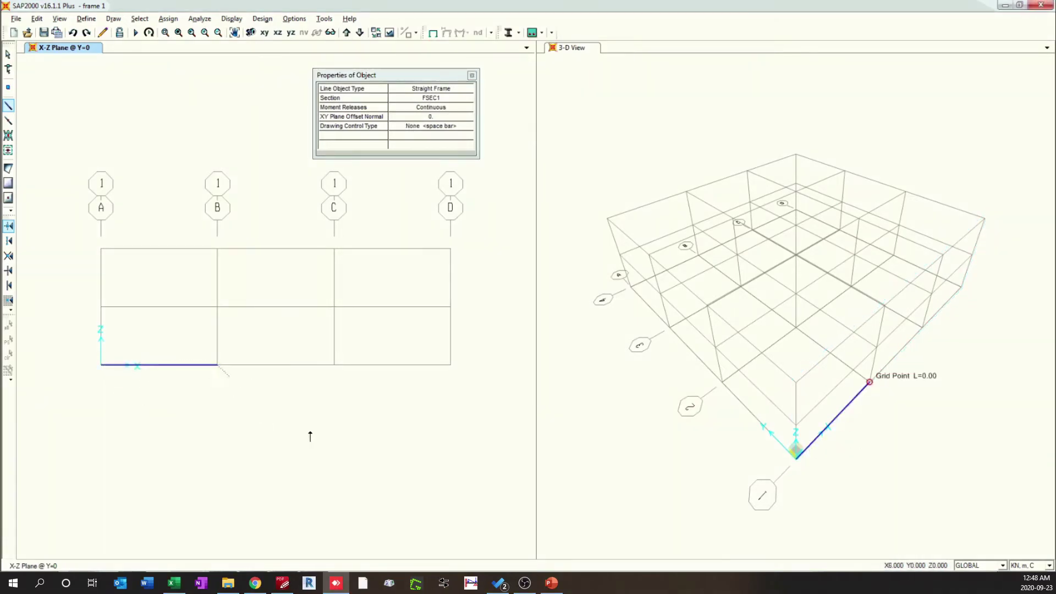
pyautogui.click(334, 366)
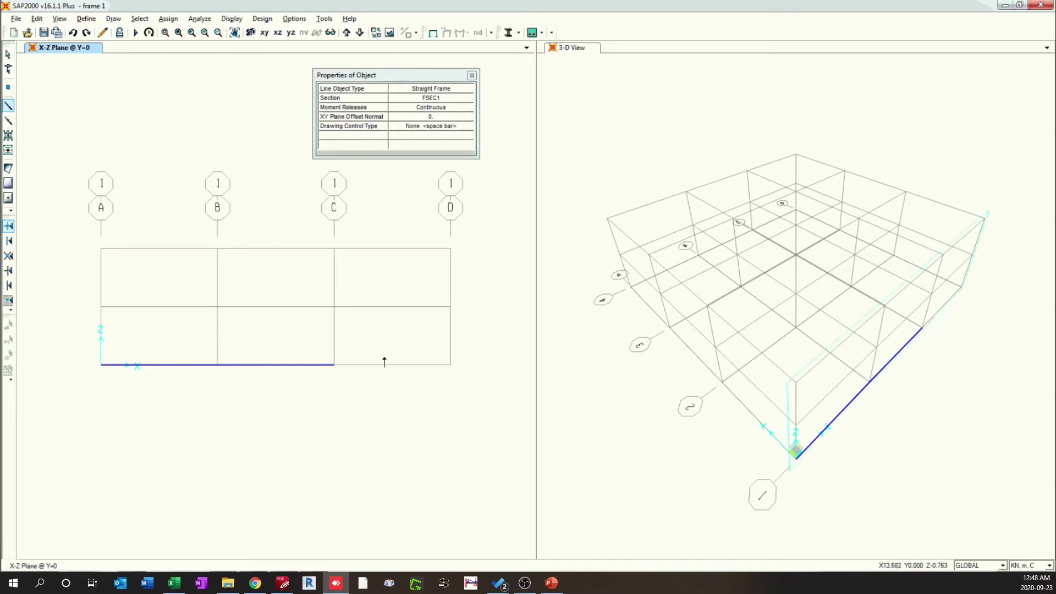
# - Quick-draw straight frame members on the middle level of the X-Z elevation in all three bays from grid A to D
pyautogui.click(9, 121)
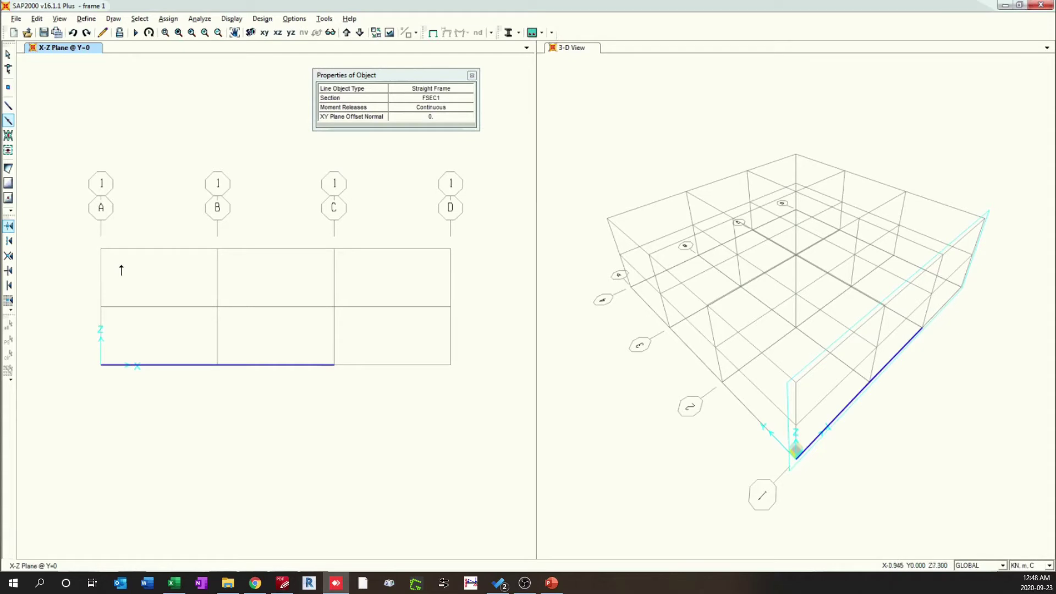
pyautogui.click(164, 308)
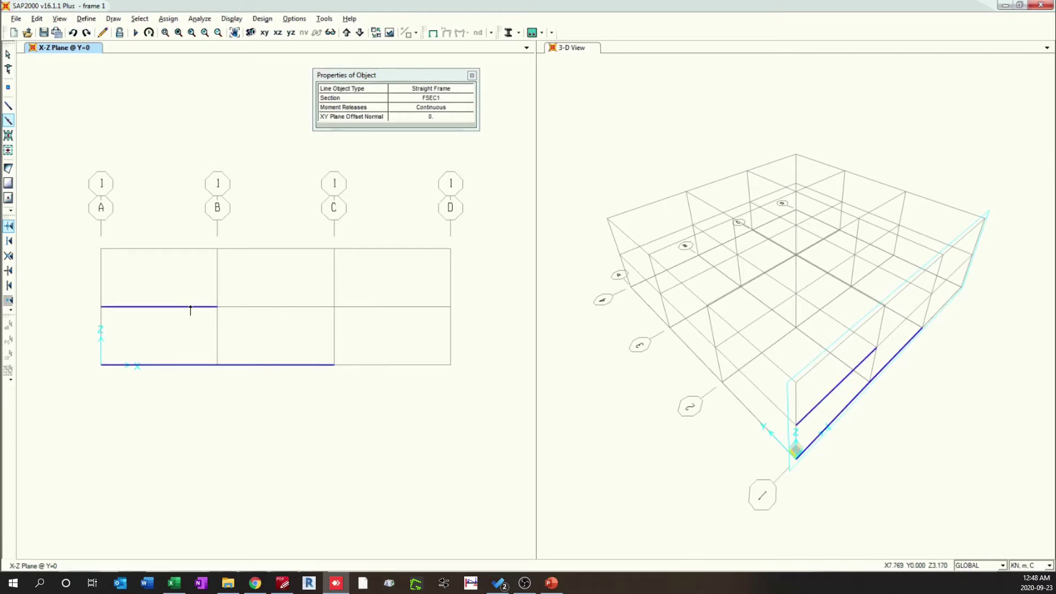
pyautogui.click(378, 308)
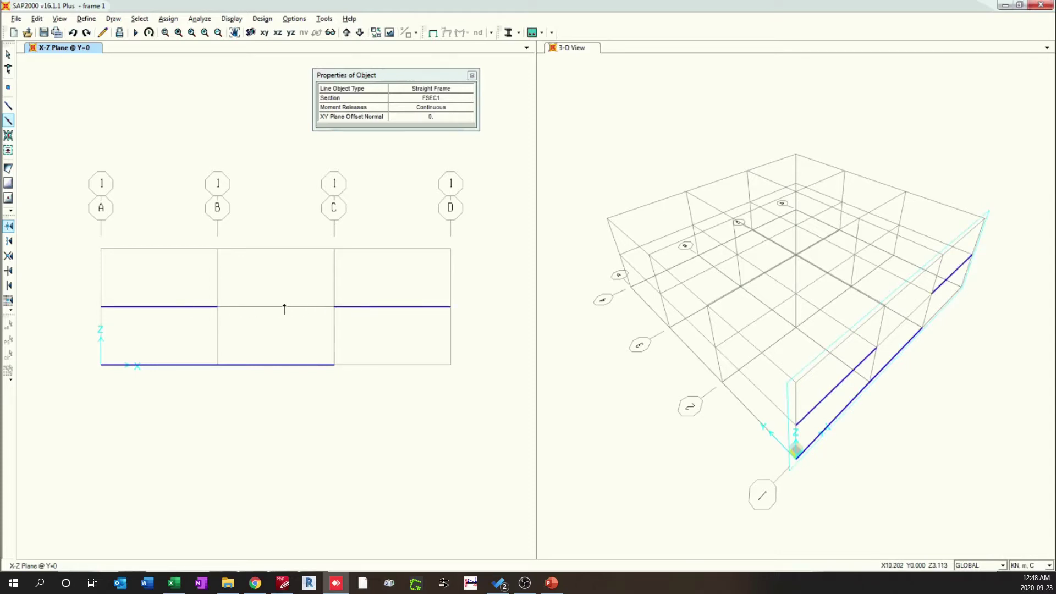
pyautogui.click(278, 308)
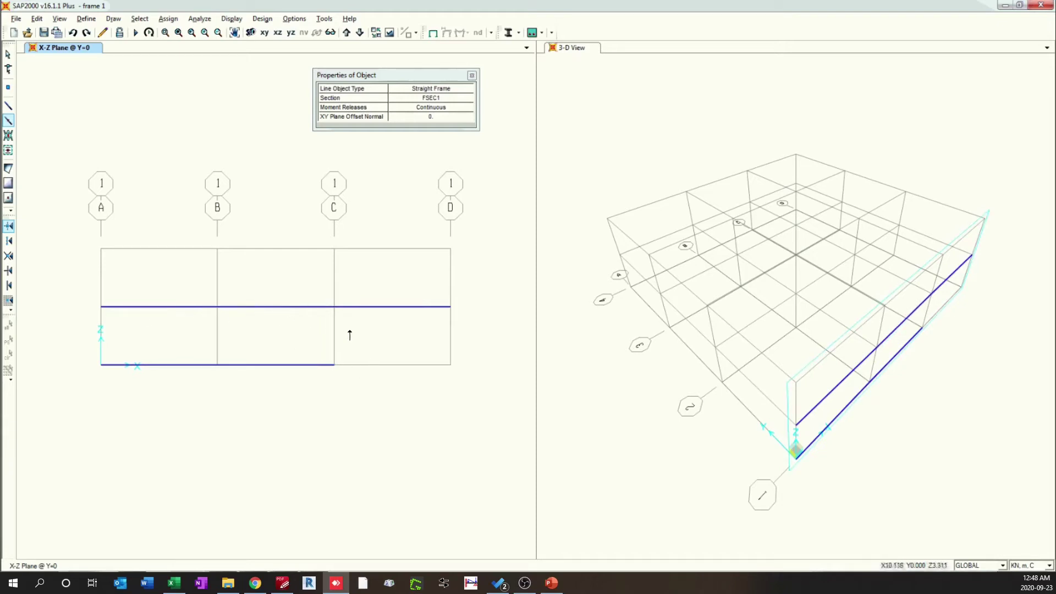
# - Quick-draw pinned X braces in the lower and upper panels of bay A–B
pyautogui.click(8, 136)
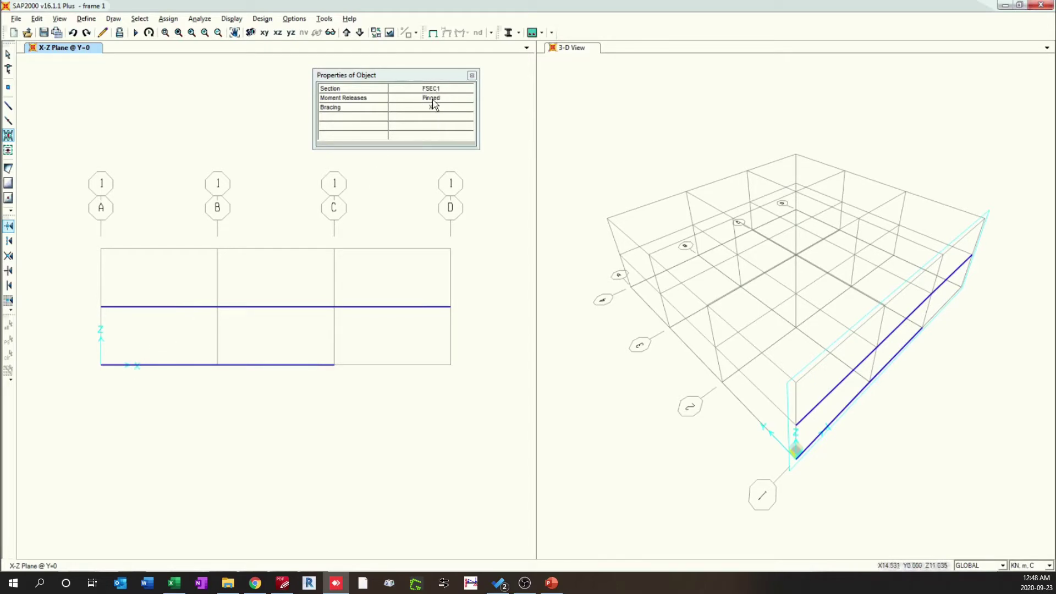
pyautogui.click(160, 337)
pyautogui.click(165, 282)
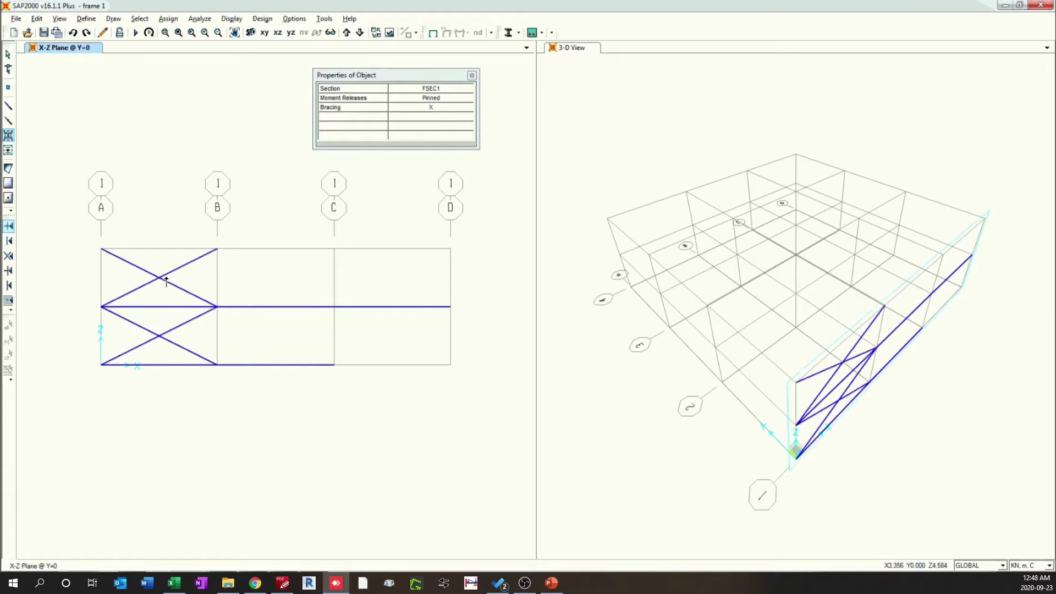
# - Change the bracing type to Inverted V and add a brace in the upper panel of bay B–C
pyautogui.click(435, 109)
pyautogui.click(436, 109)
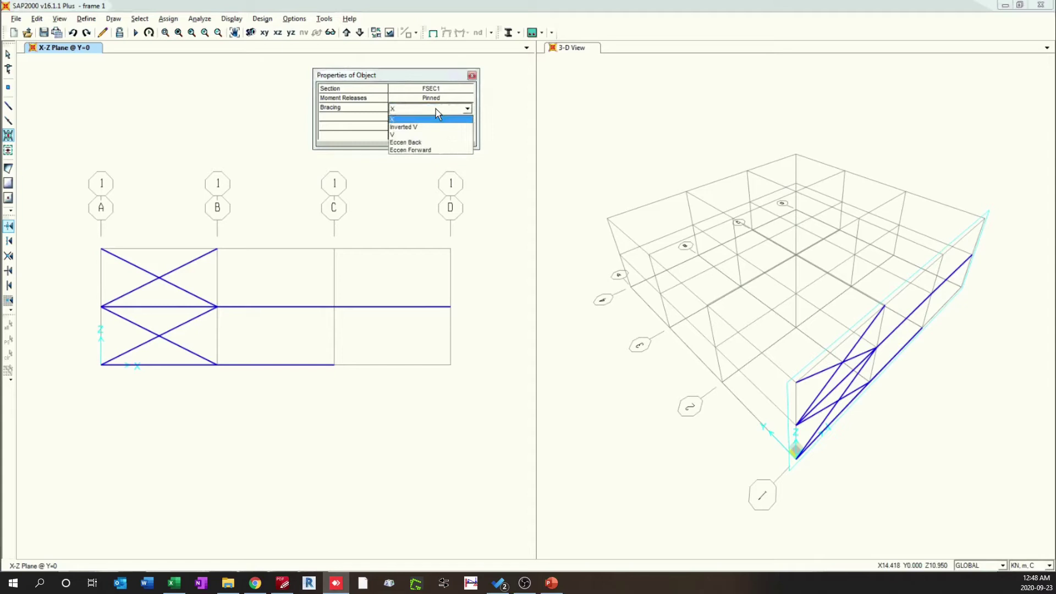
pyautogui.click(415, 129)
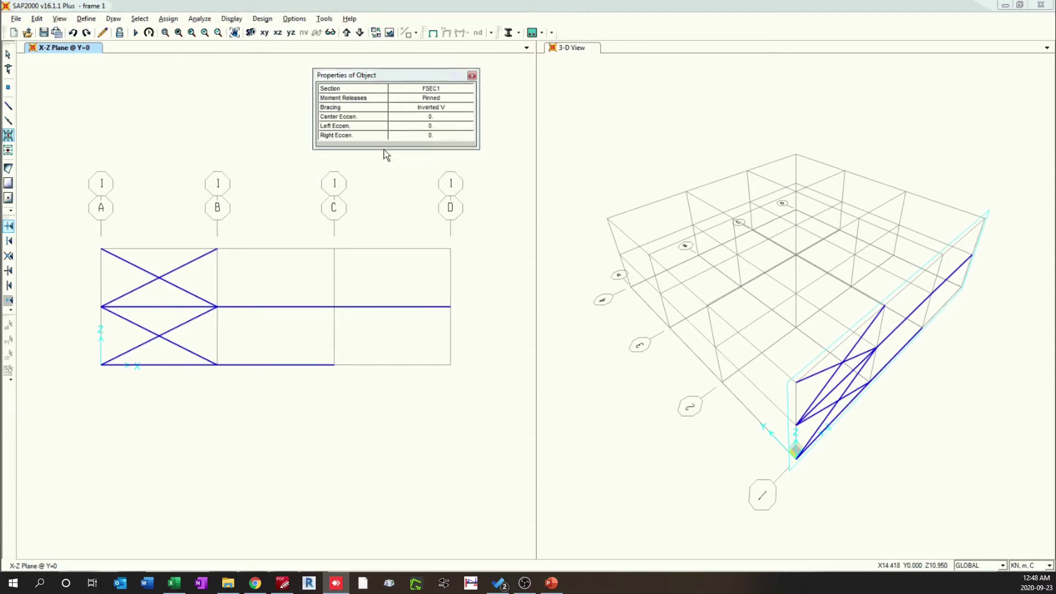
pyautogui.click(269, 281)
# - Change the bracing type to V and add a brace in the lower panel of bay B–C
pyautogui.click(428, 109)
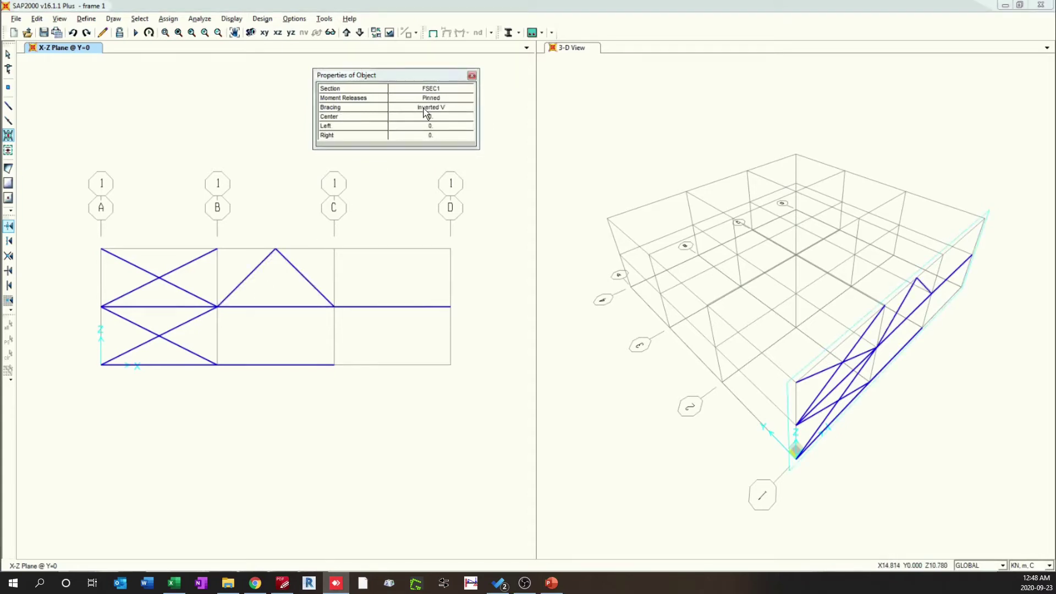
pyautogui.click(428, 109)
pyautogui.click(410, 136)
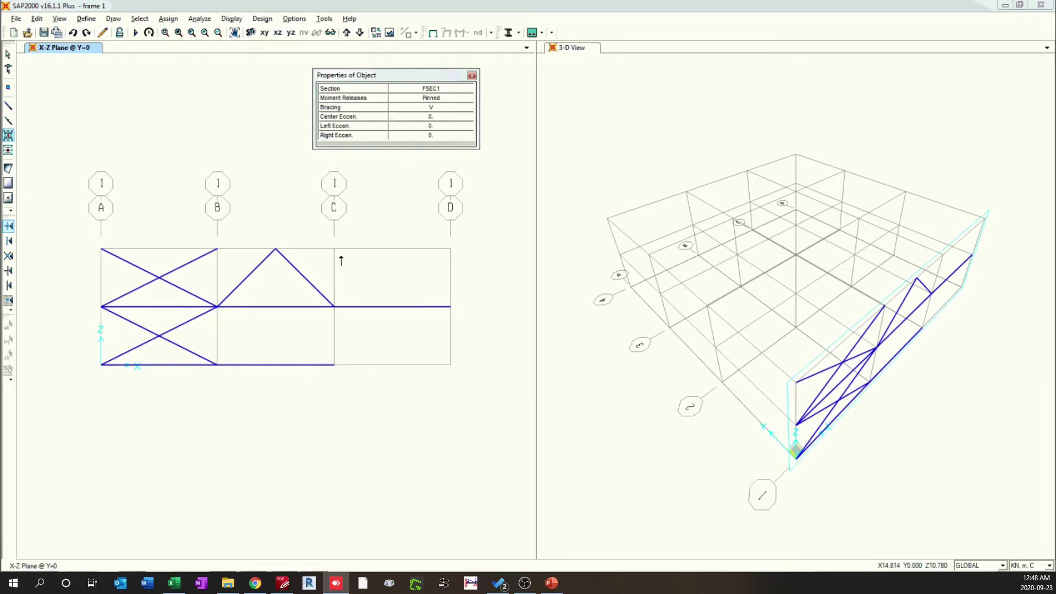
pyautogui.click(284, 334)
pyautogui.click(435, 110)
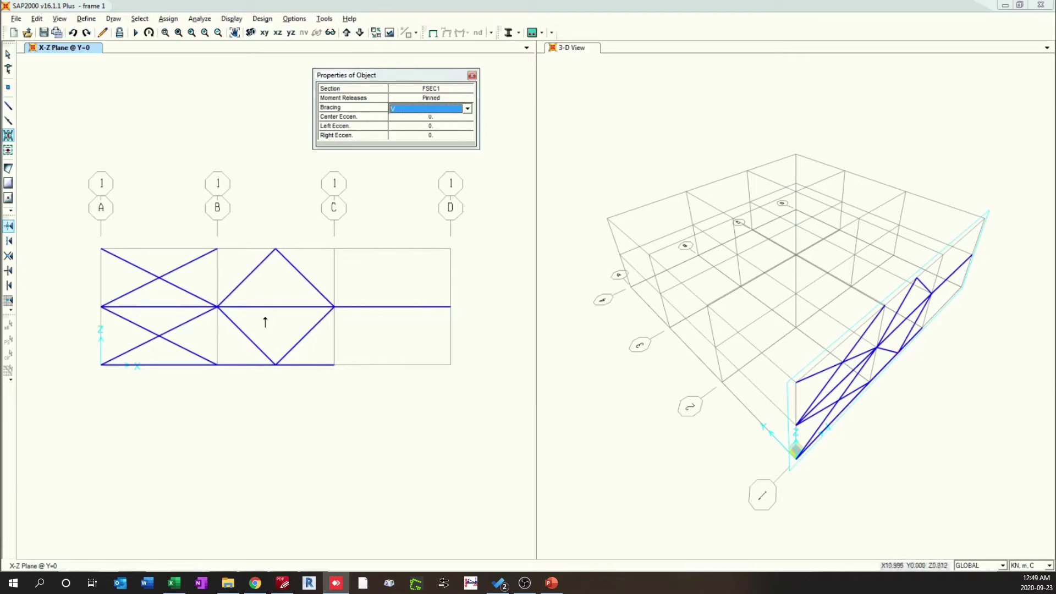
# - Set the 2D view to the X-Y plane at Z=3 and quick-draw frame members on the grid lines between A–C and 1–3
pyautogui.click(7, 150)
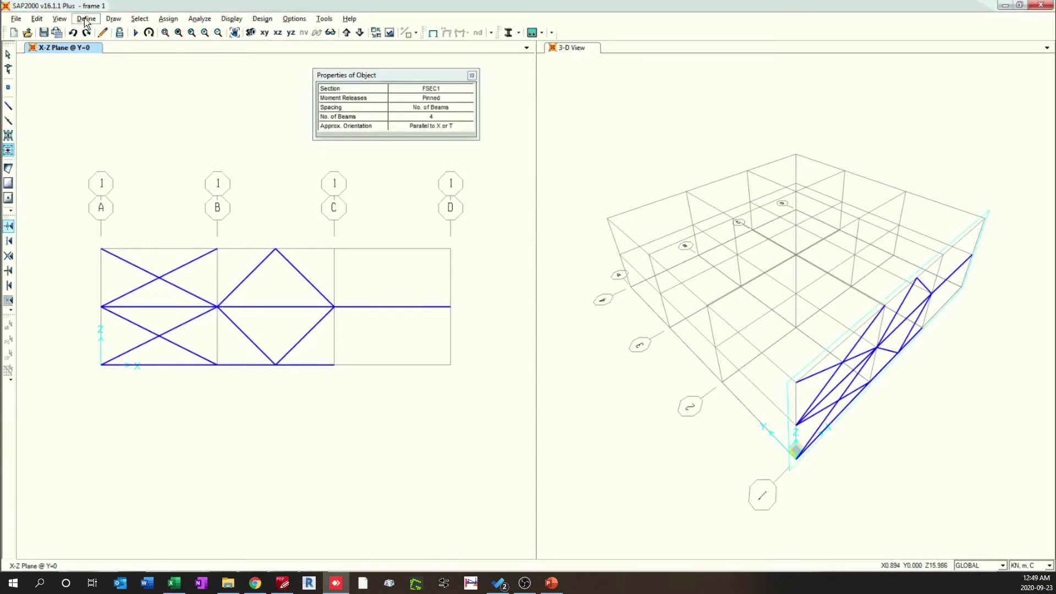
pyautogui.click(60, 18)
pyautogui.click(82, 45)
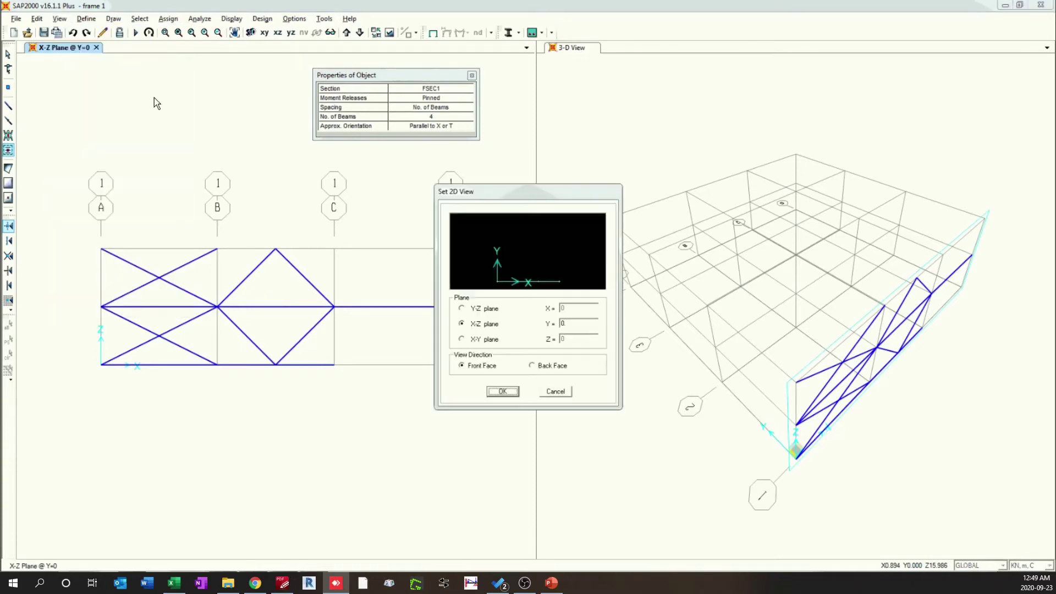
pyautogui.click(524, 337)
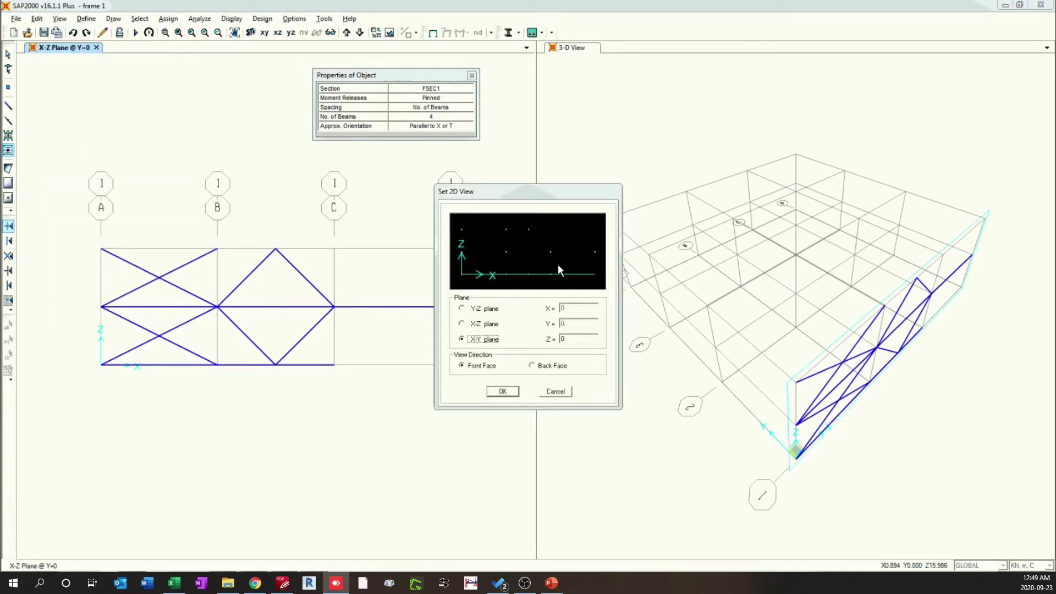
pyautogui.click(503, 392)
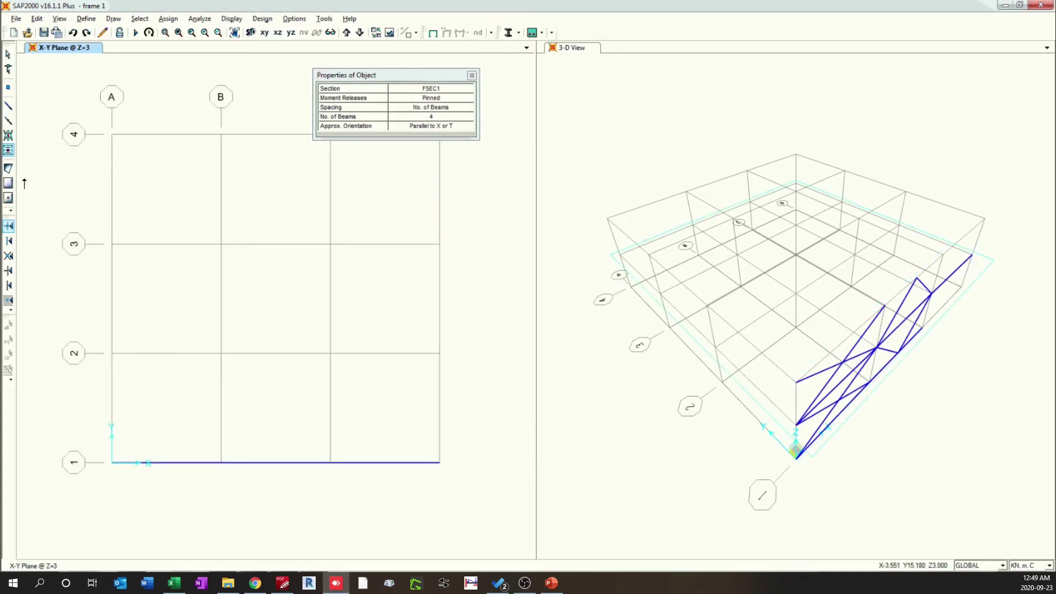
pyautogui.click(8, 121)
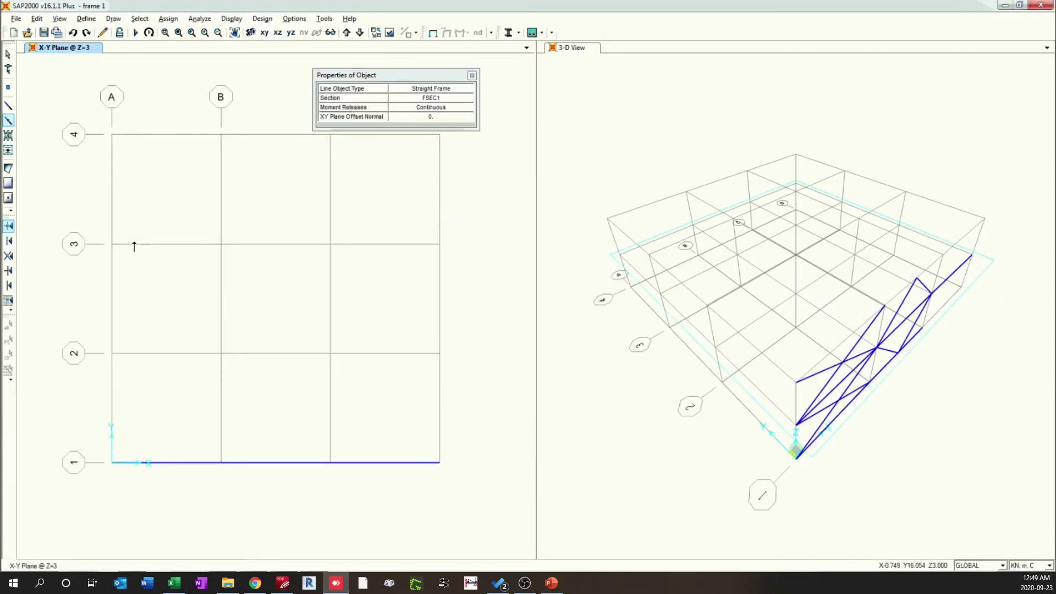
pyautogui.moveTo(82, 227); pyautogui.dragTo(234, 315)
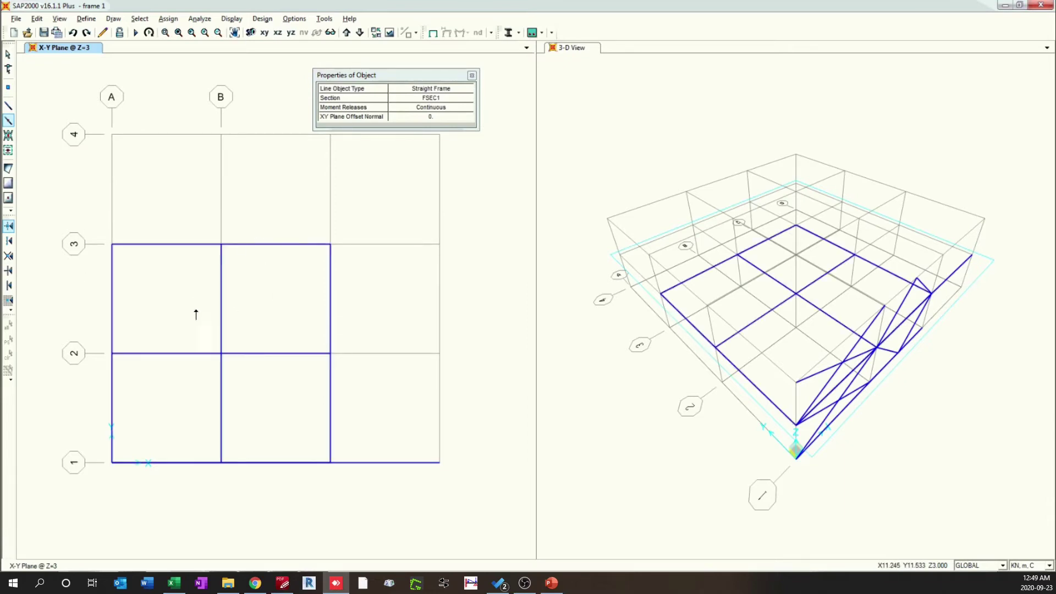
# - Quick-draw 3 pinned secondary beams, parallel to X, in the panel between grids A–B and 1–2
pyautogui.click(7, 150)
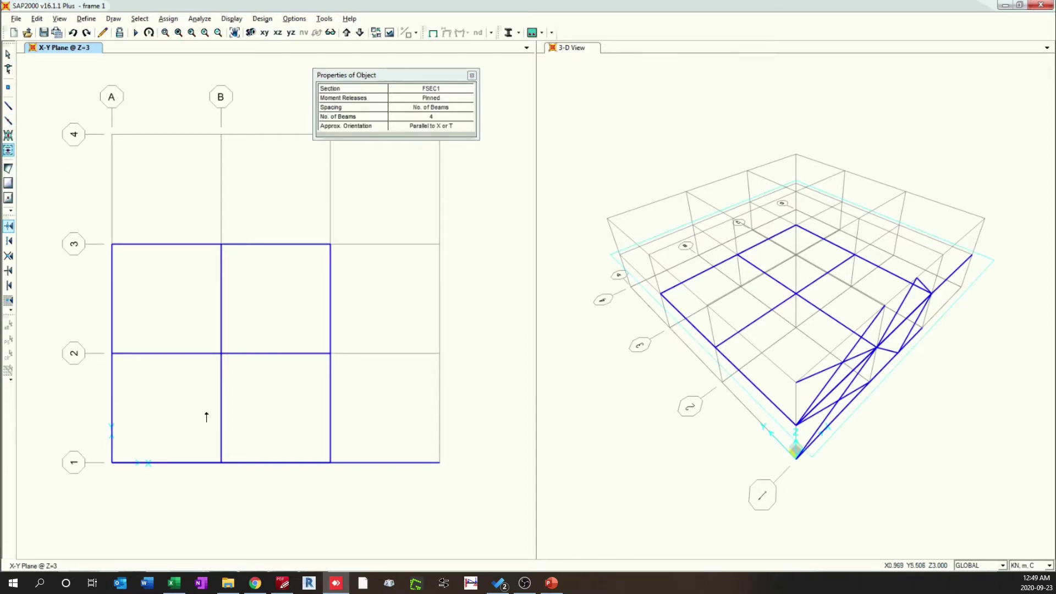
pyautogui.click(441, 117)
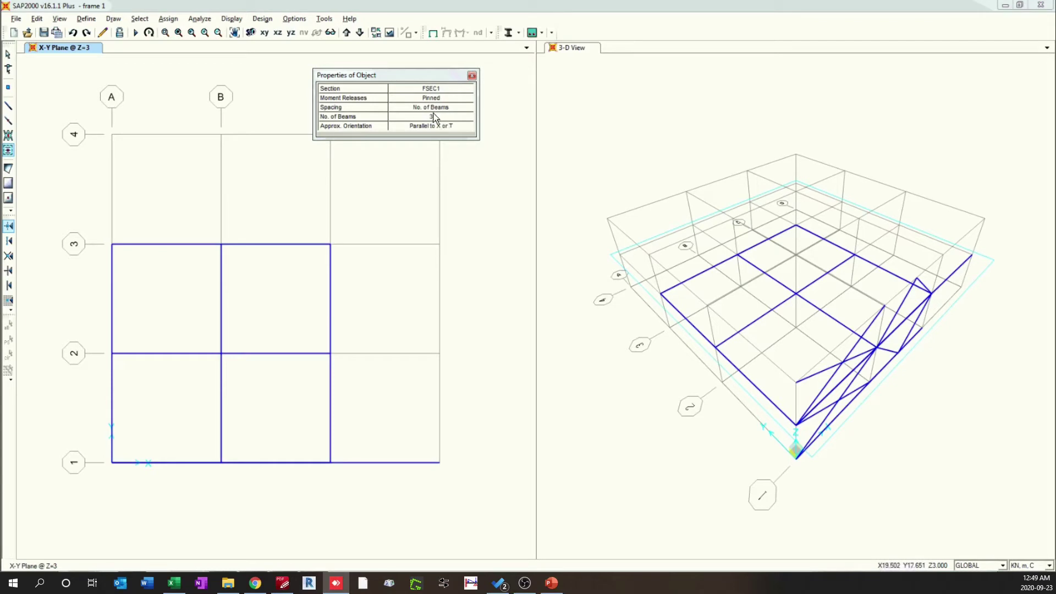
pyautogui.write('3')
pyautogui.click(168, 409)
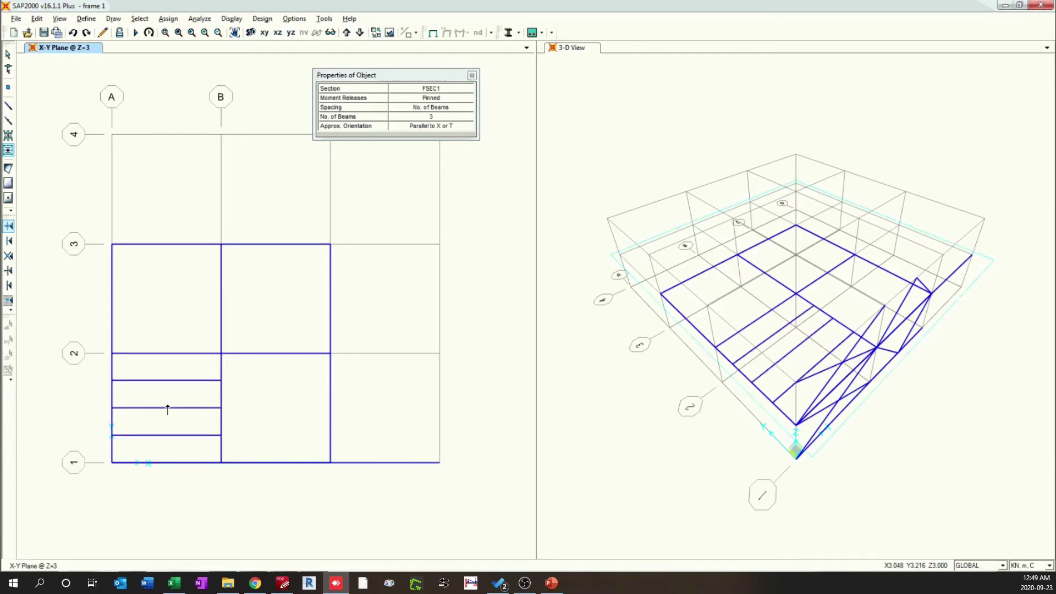
# - Quick-draw 4 pinned secondary beams, parallel to Y, in the panel between grids B–C and 2–3
pyautogui.click(444, 118)
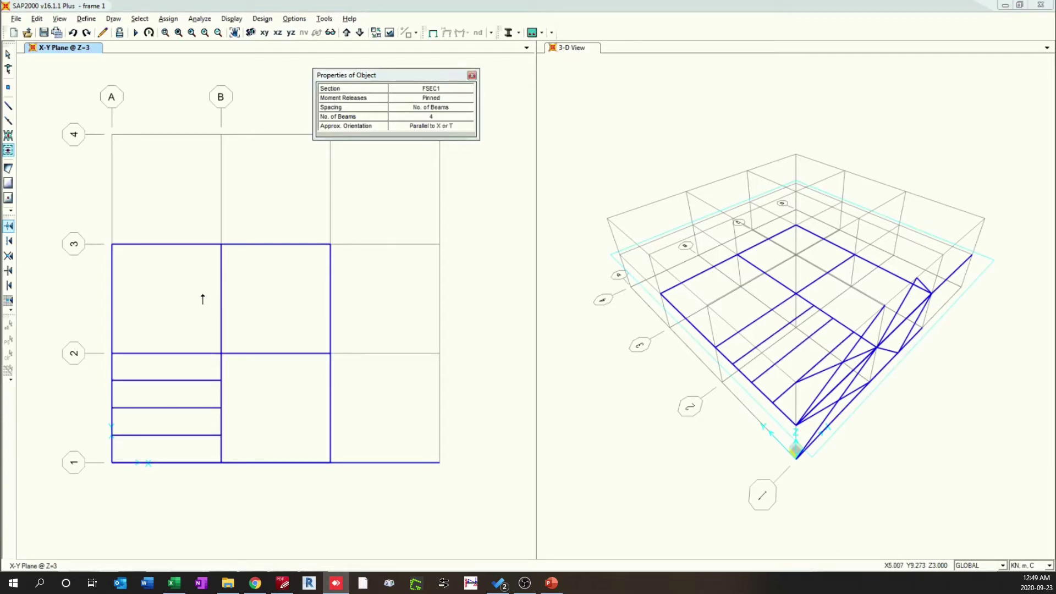
pyautogui.click(438, 129)
pyautogui.click(419, 145)
pyautogui.click(295, 295)
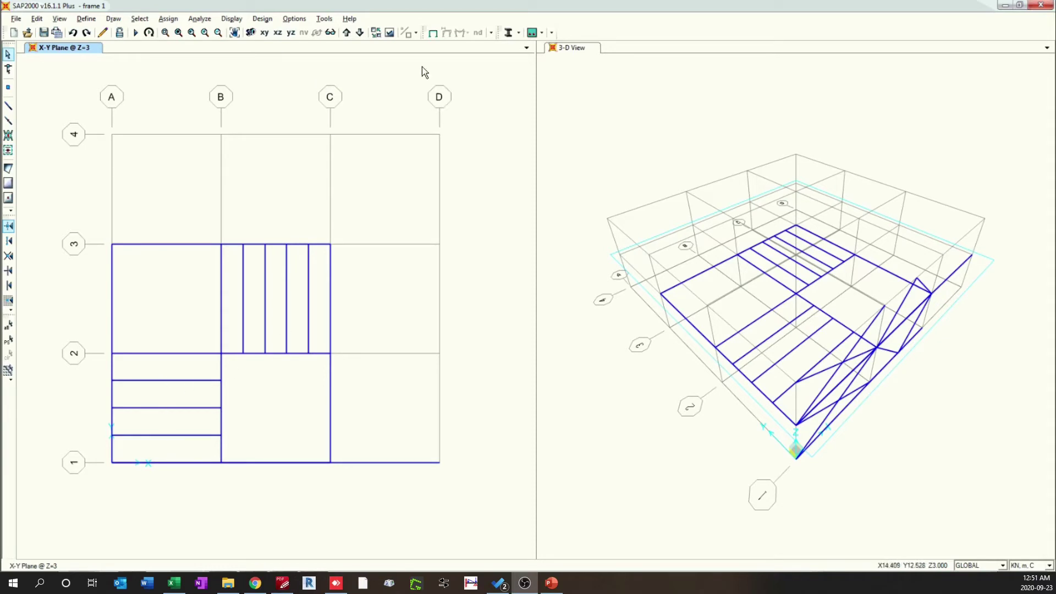
# - Display the frame labels in the X-Y plan view and check the secondary beam nearest grid 2 in bay A–B
pyautogui.click(389, 34)
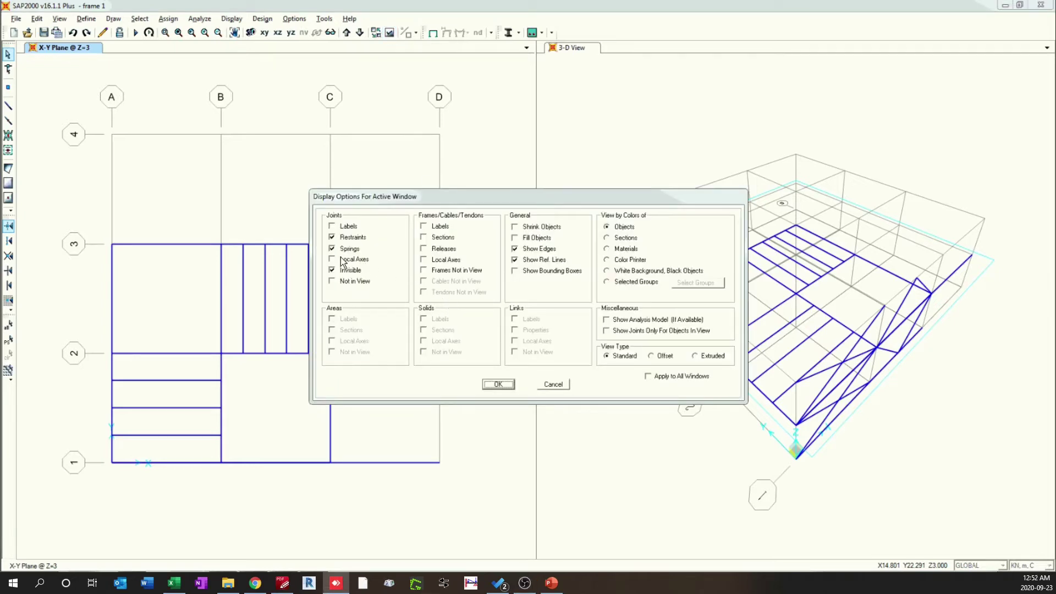
pyautogui.click(437, 226)
pyautogui.click(496, 385)
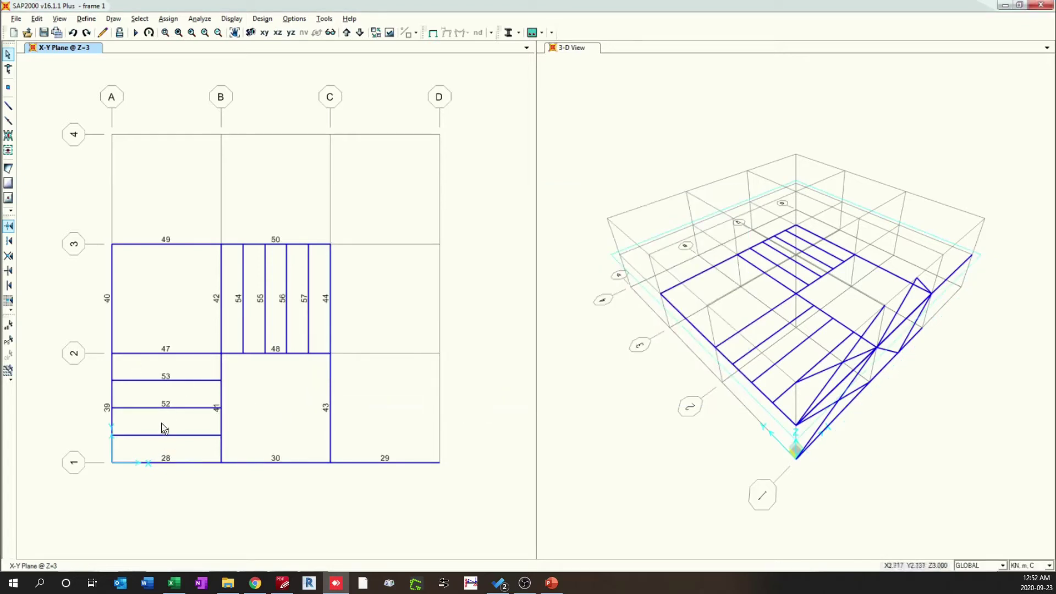
pyautogui.click(158, 381)
pyautogui.click(172, 381)
# - Replace the frame labels in the plan view with the frame releases and check the secondary beam nearest grid 1
pyautogui.click(390, 32)
pyautogui.click(433, 227)
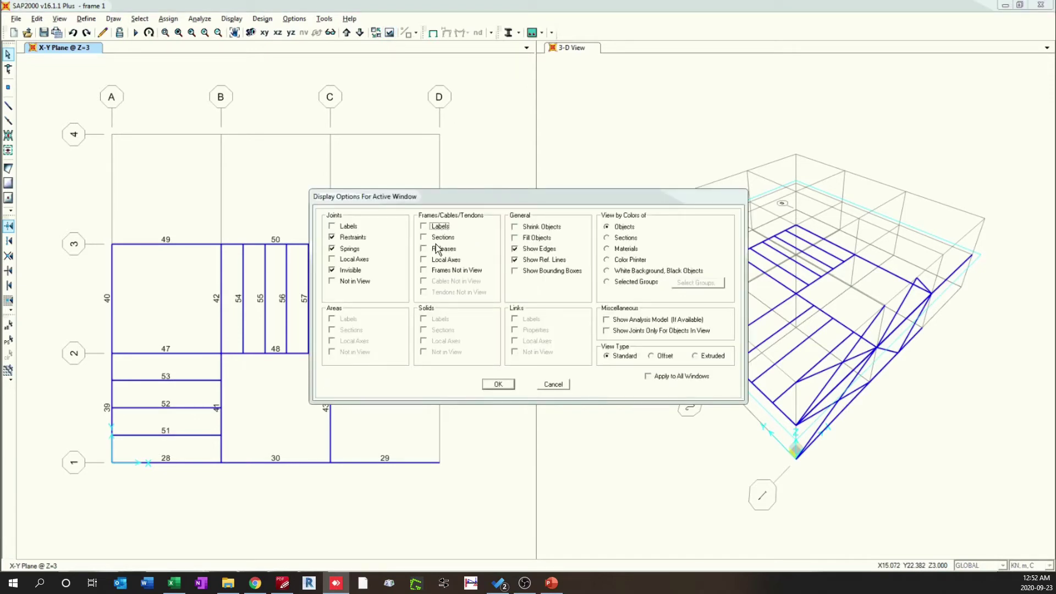
pyautogui.click(442, 251)
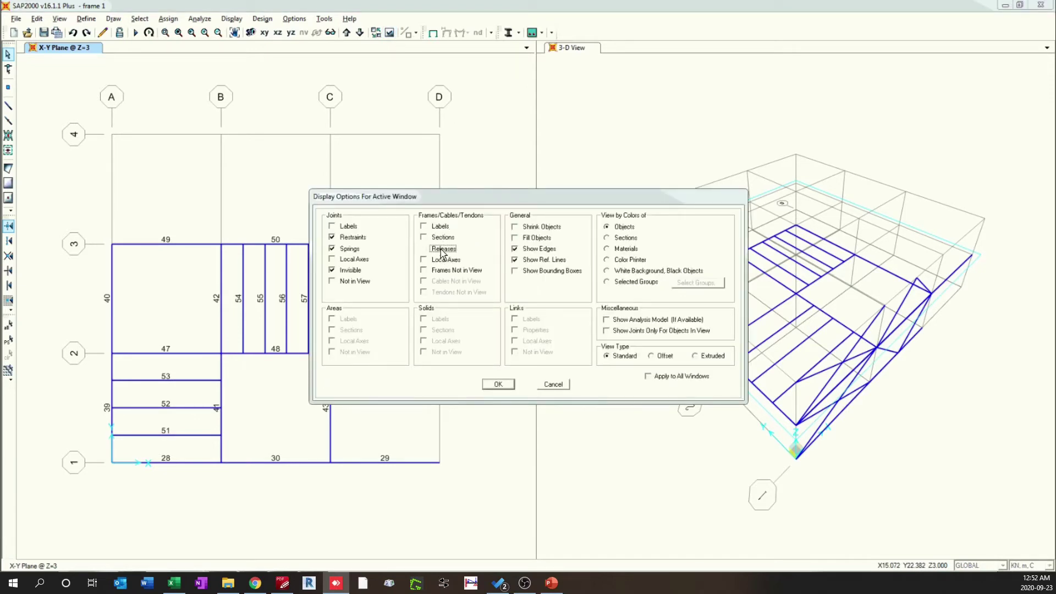
pyautogui.click(498, 384)
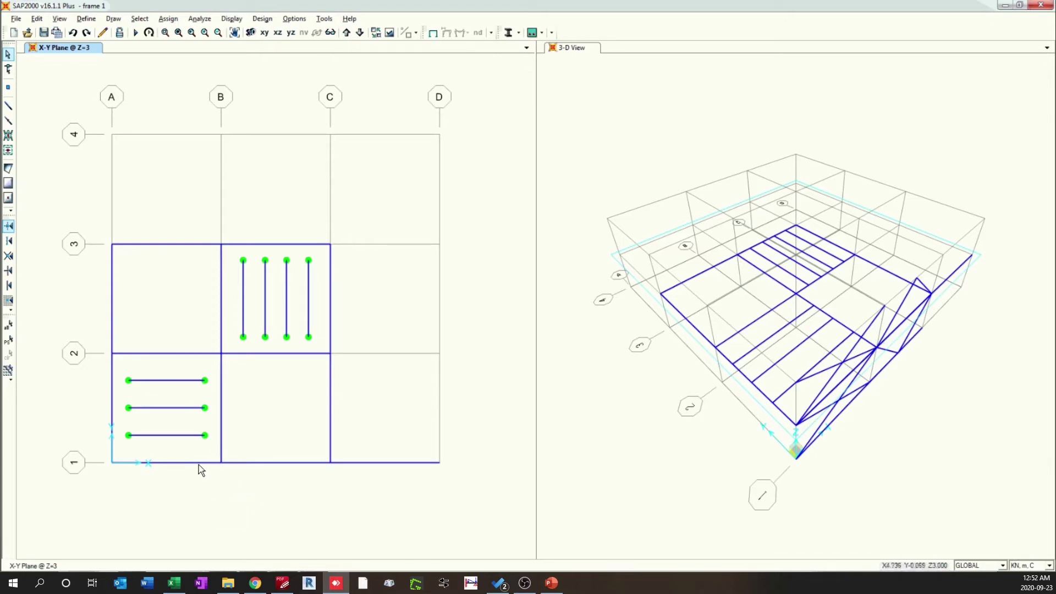
pyautogui.click(163, 435)
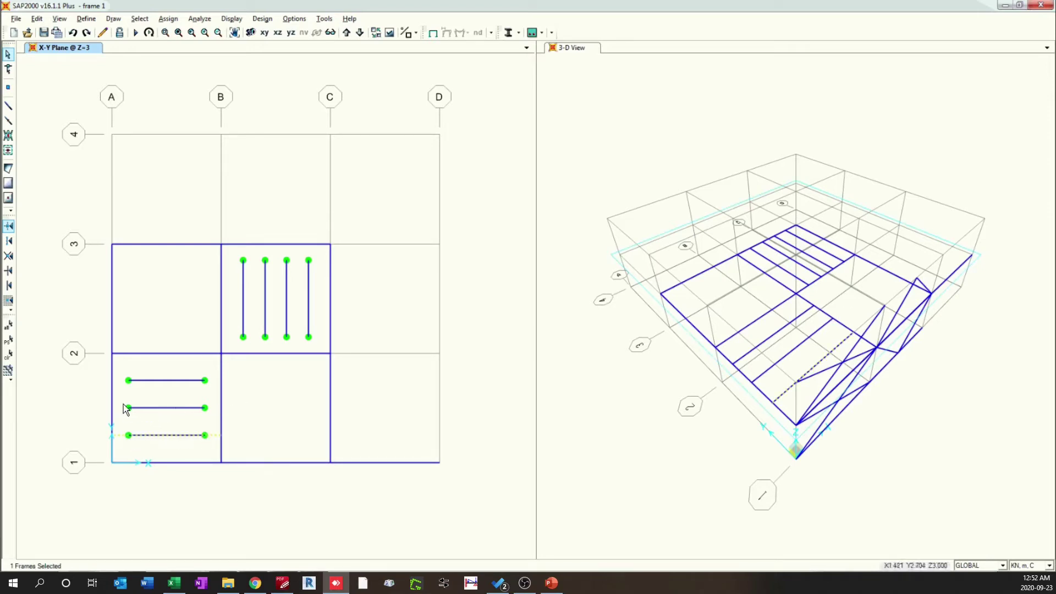
pyautogui.click(148, 437)
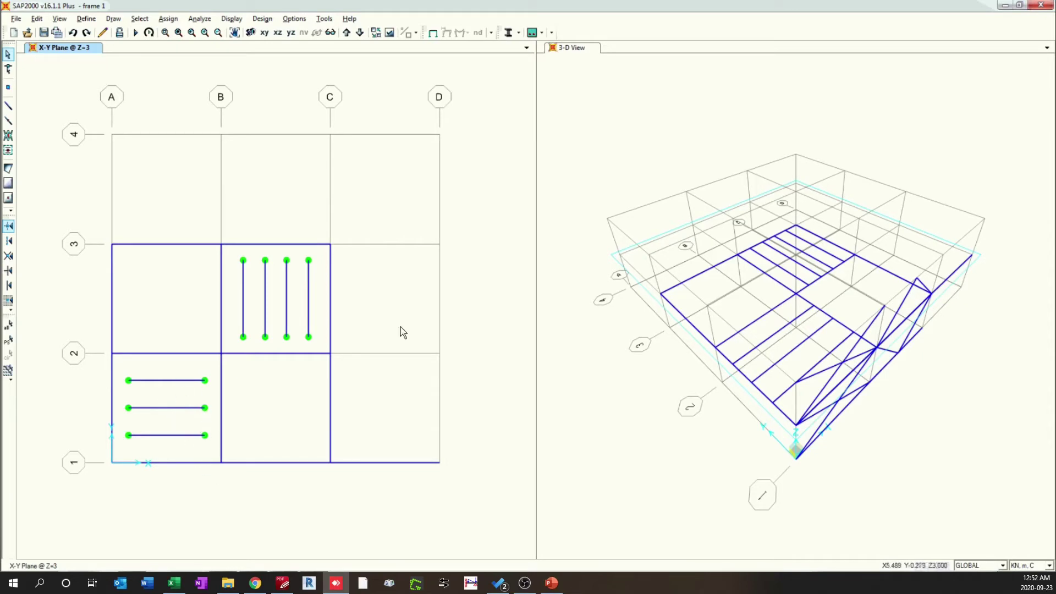
# - Display the frame local axes in the 3-D view and examine their directions on the secondary beams
pyautogui.hotkey('ctrl', 'w')
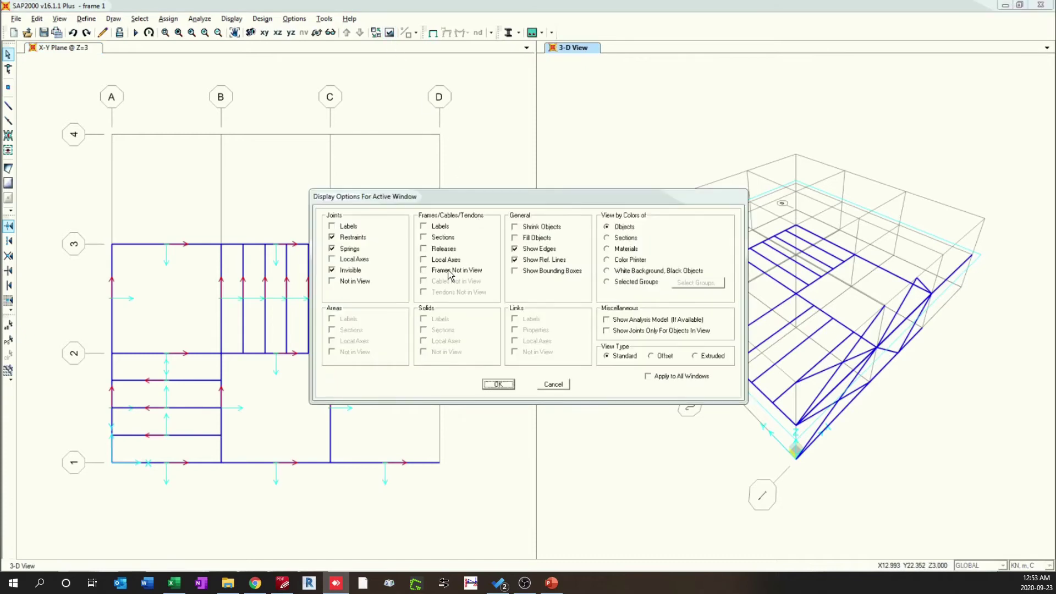
pyautogui.click(445, 260)
pyautogui.click(499, 384)
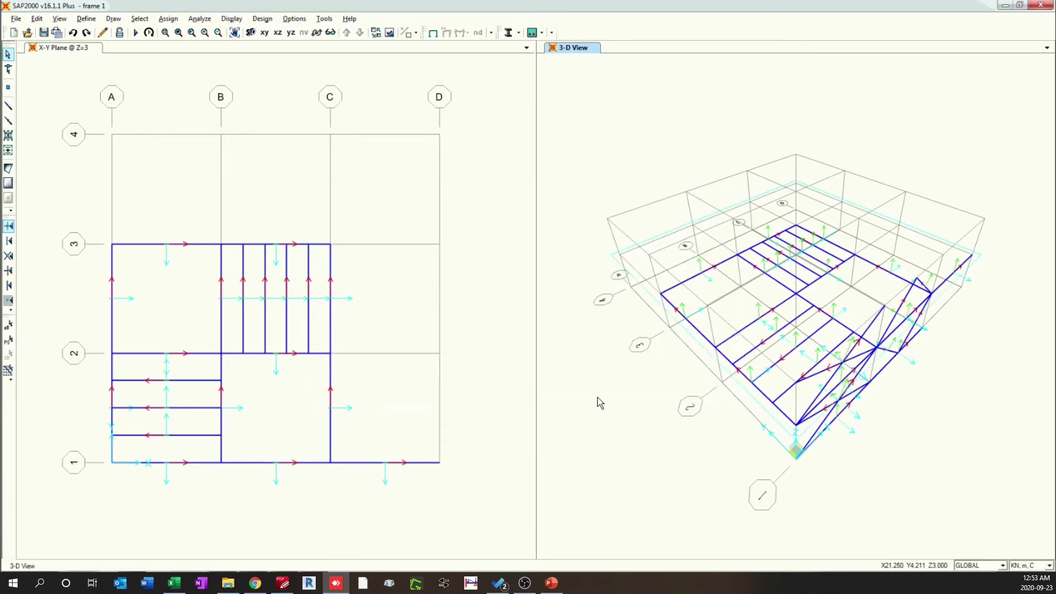
pyautogui.scroll(3, 768, 323)
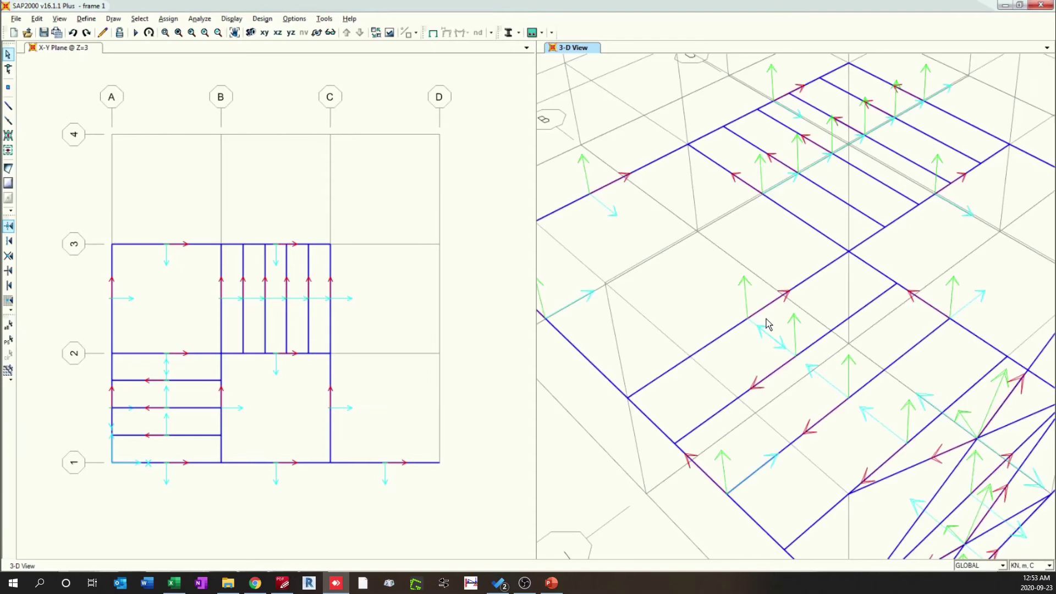
pyautogui.moveTo(629, 271); pyautogui.dragTo(741, 296, button='middle')
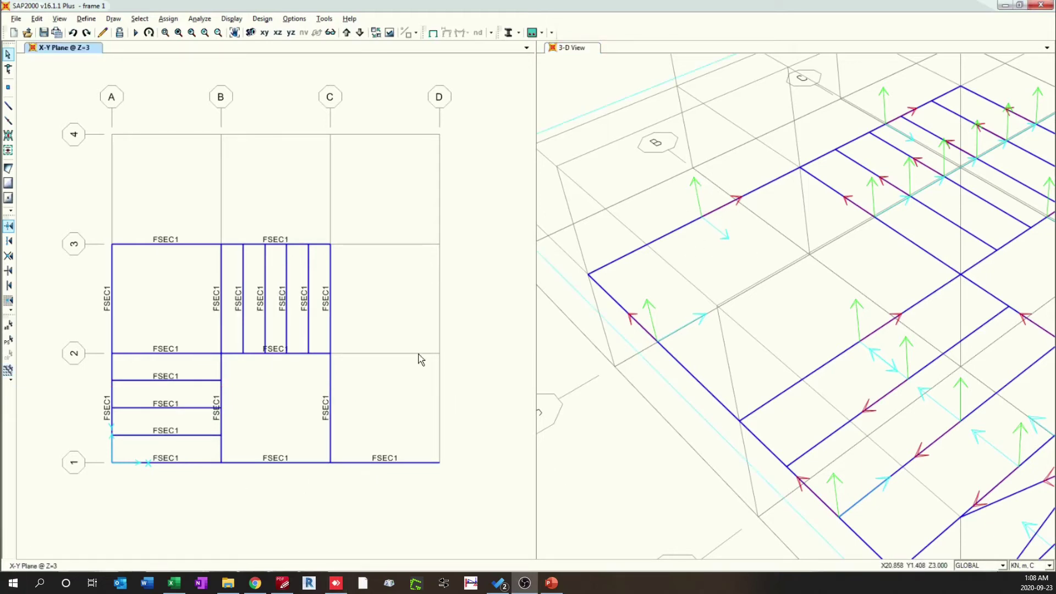
# - Open the frame section properties definition and start adding a new property
pyautogui.click(88, 19)
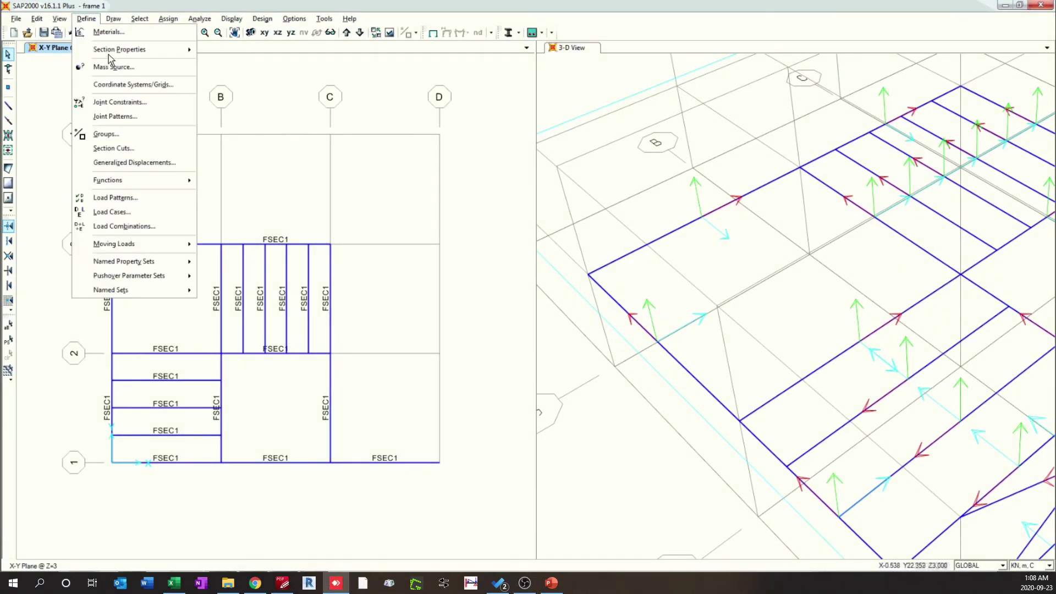
pyautogui.moveTo(140, 52)
pyautogui.click(232, 51)
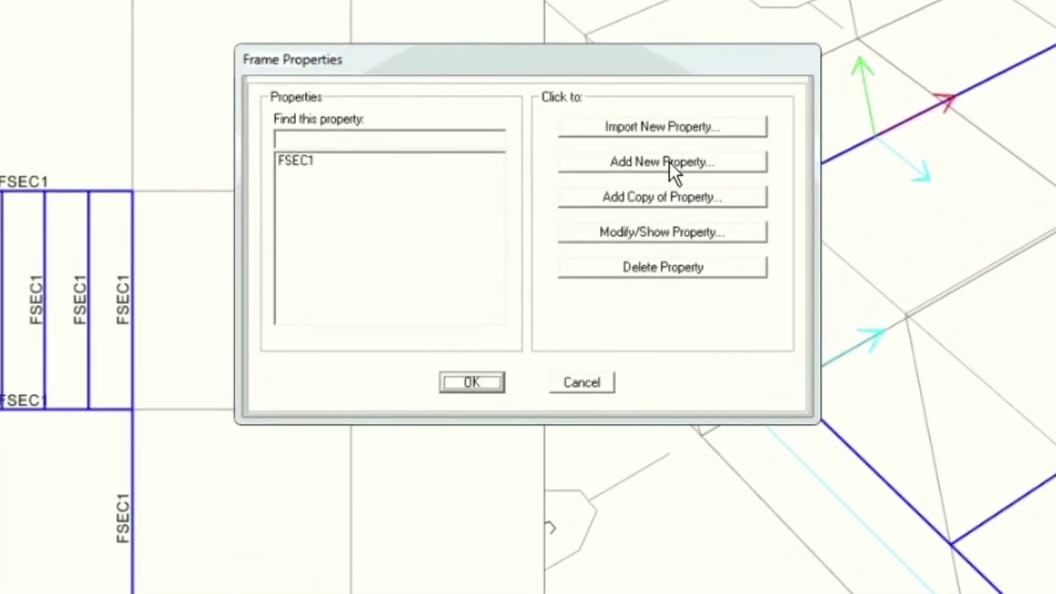
pyautogui.click(669, 162)
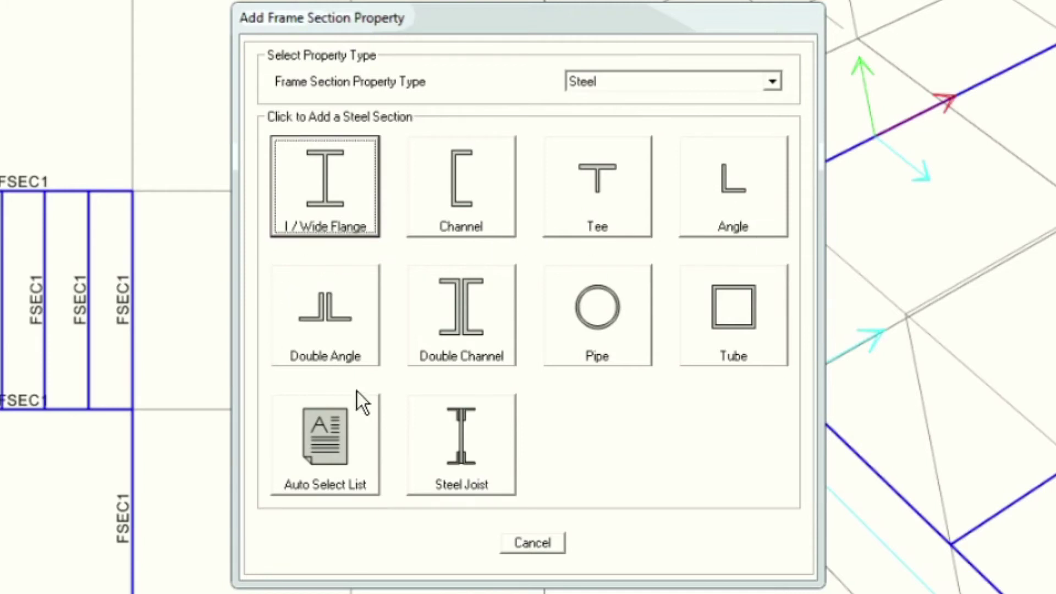
# - Review the section shapes offered for the Concrete, Built-Up Steel and Other property types, returning to Steel
pyautogui.click(691, 86)
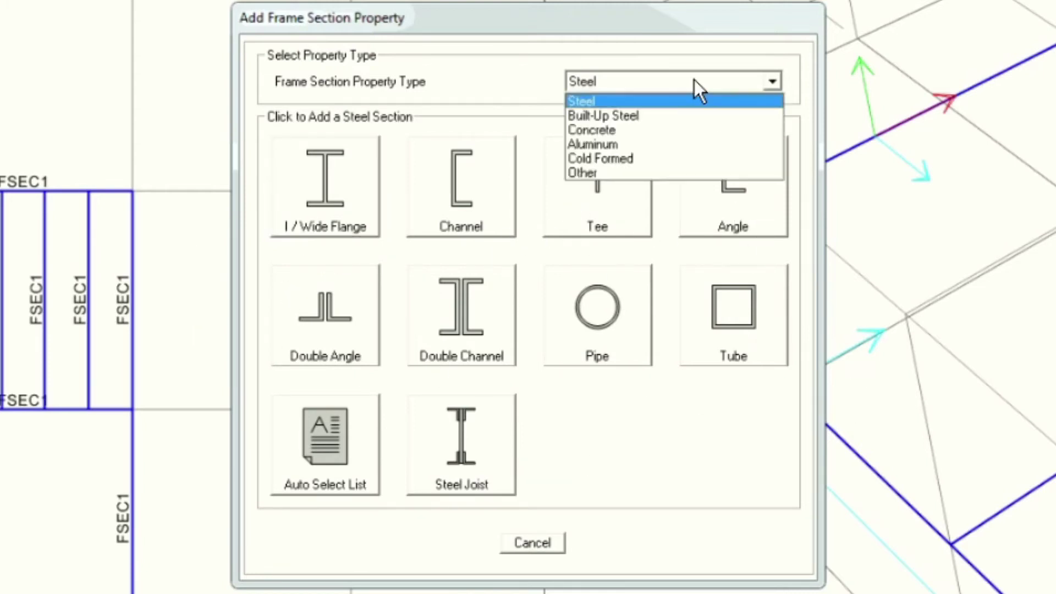
pyautogui.click(618, 131)
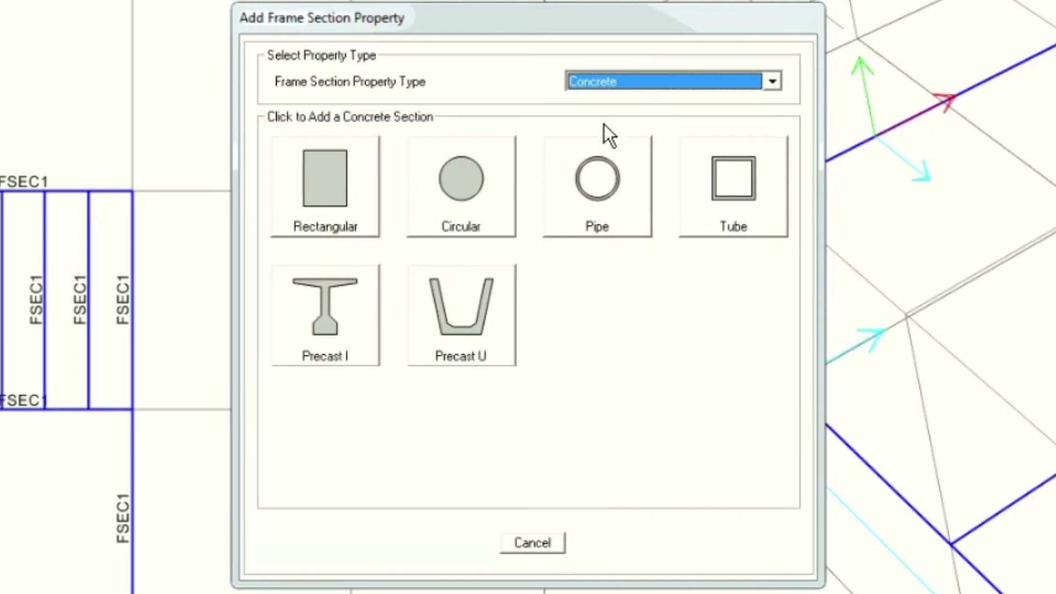
pyautogui.click(620, 82)
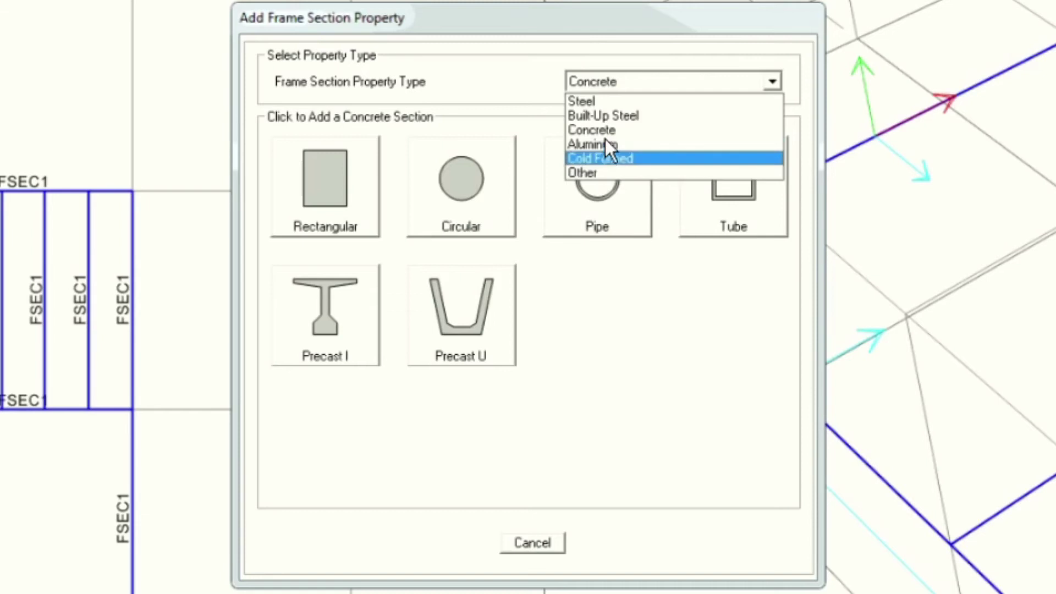
pyautogui.click(612, 116)
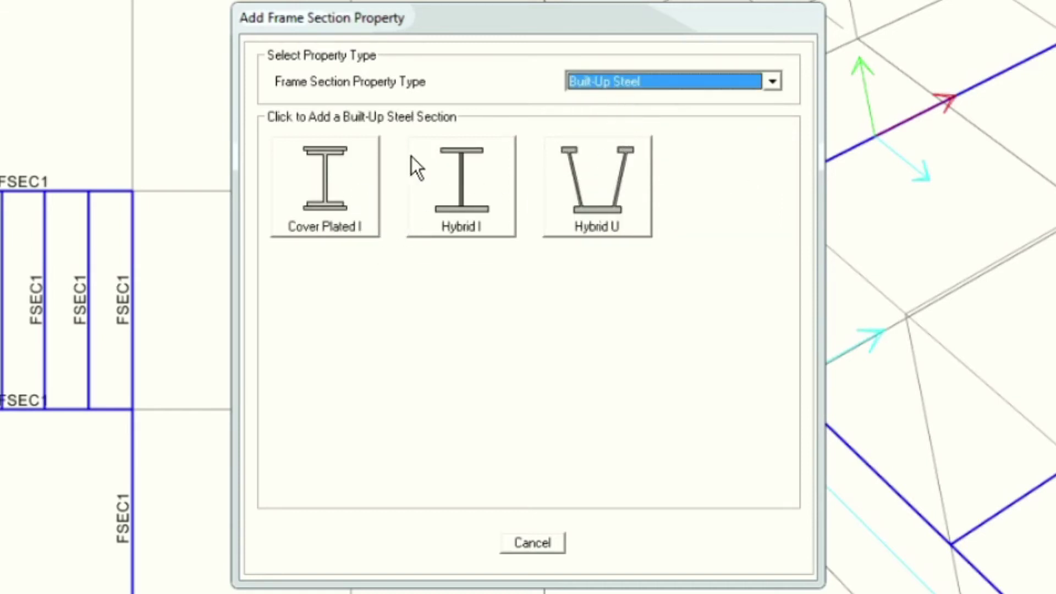
pyautogui.click(646, 84)
pyautogui.click(598, 170)
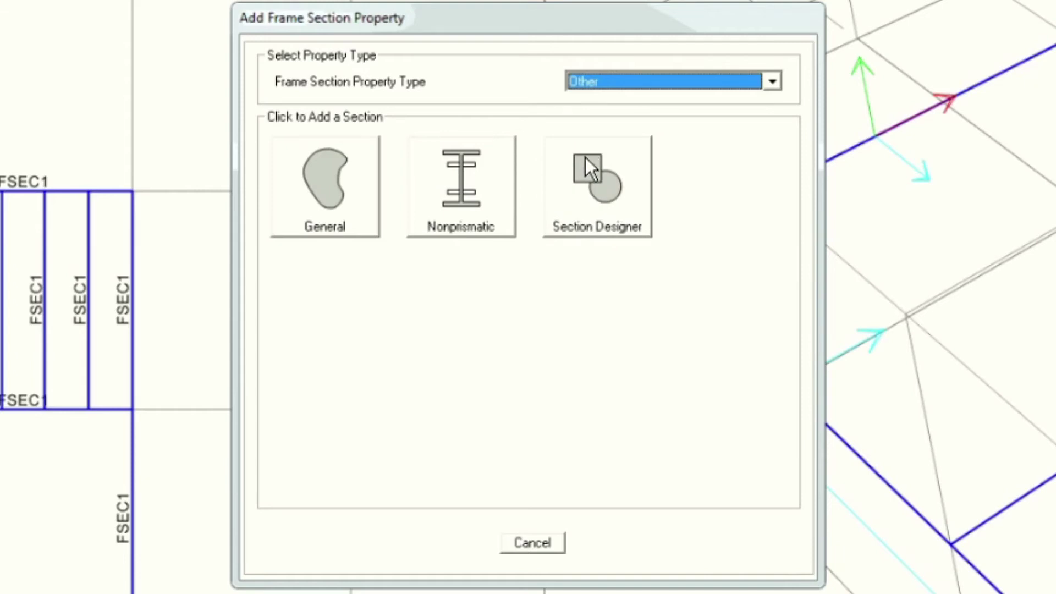
pyautogui.click(618, 81)
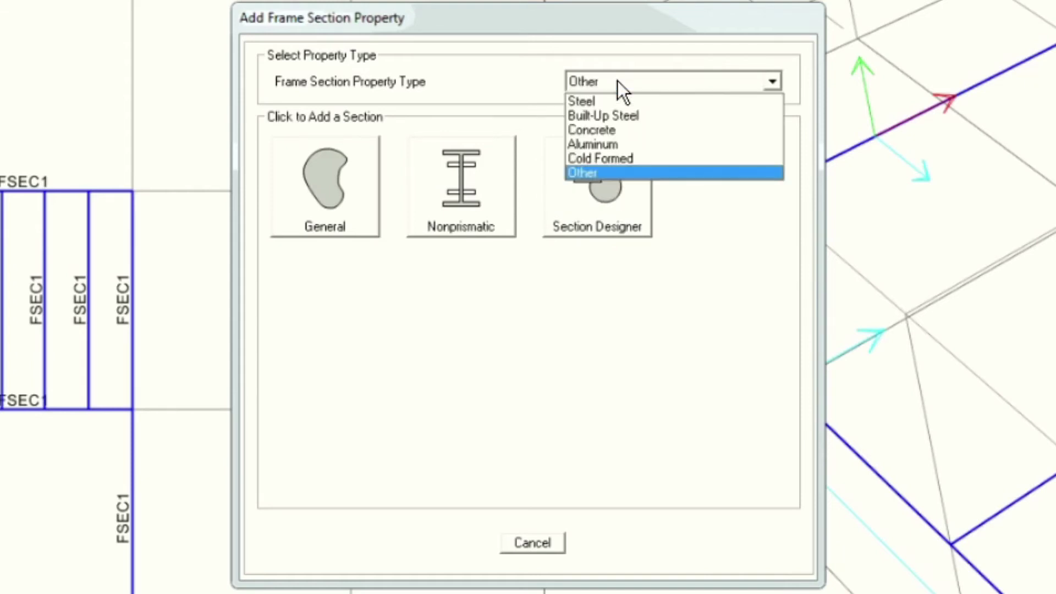
pyautogui.click(600, 107)
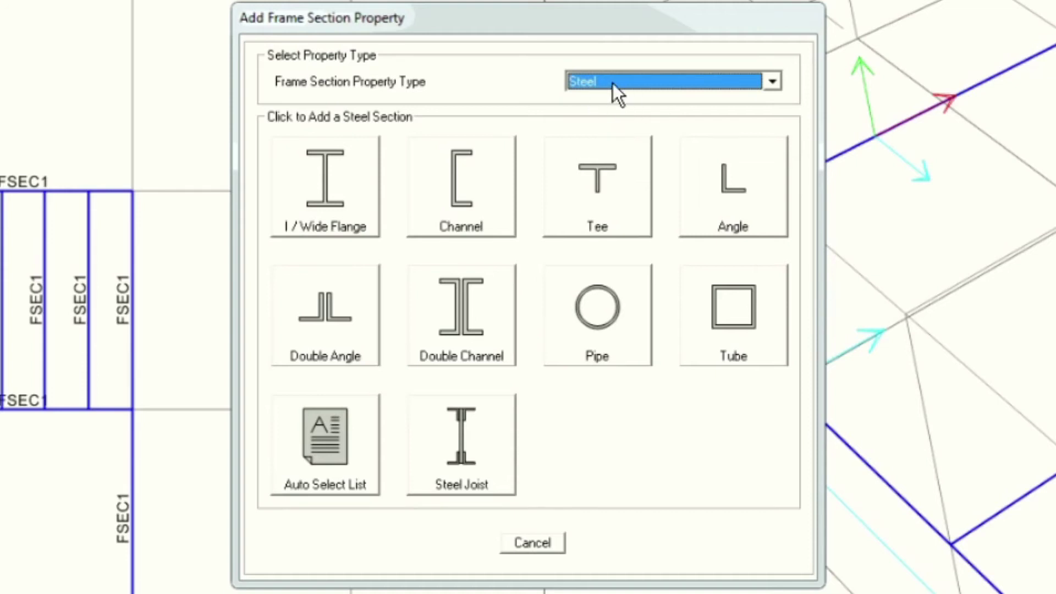
pyautogui.press('Tab')
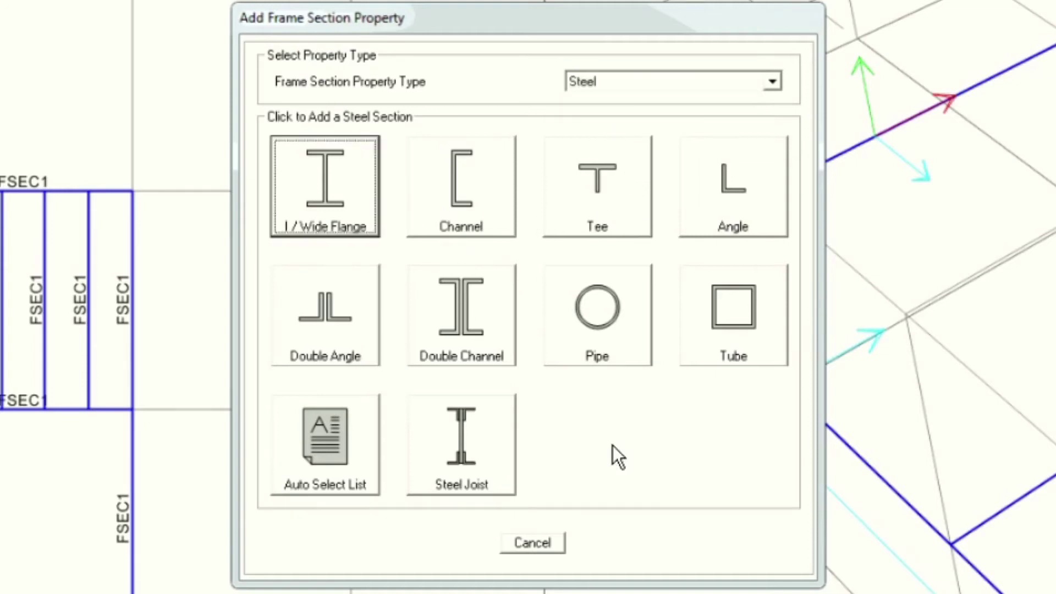
# - Add a steel I/Wide Flange section named Section 1, keeping the default dimensions and A992Fy50 material
pyautogui.click(318, 197)
pyautogui.doubleClick(509, 107)
pyautogui.write('Section 1')
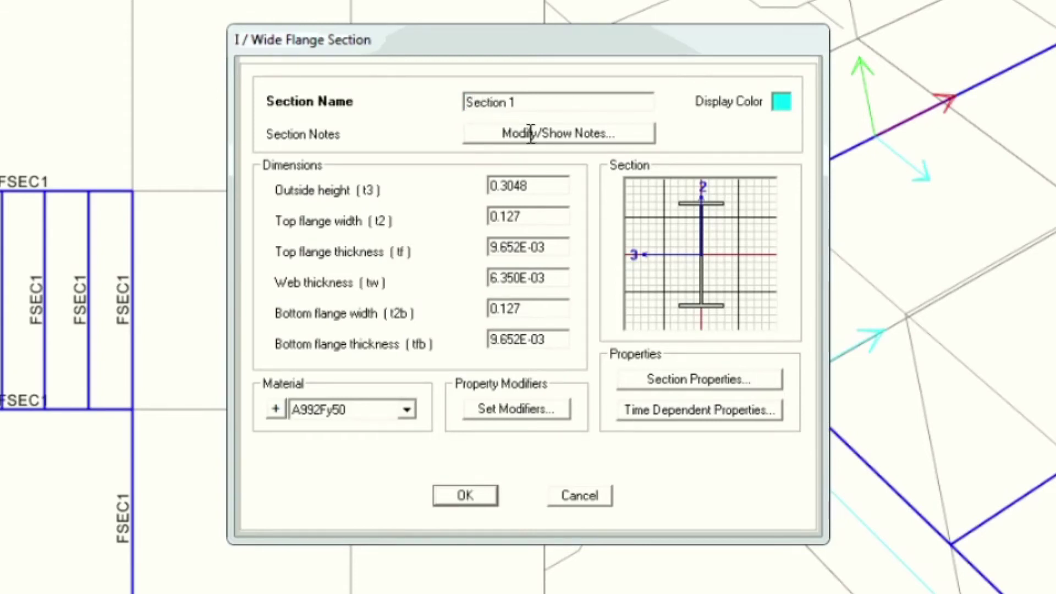
pyautogui.doubleClick(557, 189)
pyautogui.doubleClick(531, 218)
pyautogui.doubleClick(531, 247)
pyautogui.doubleClick(533, 279)
pyautogui.doubleClick(523, 339)
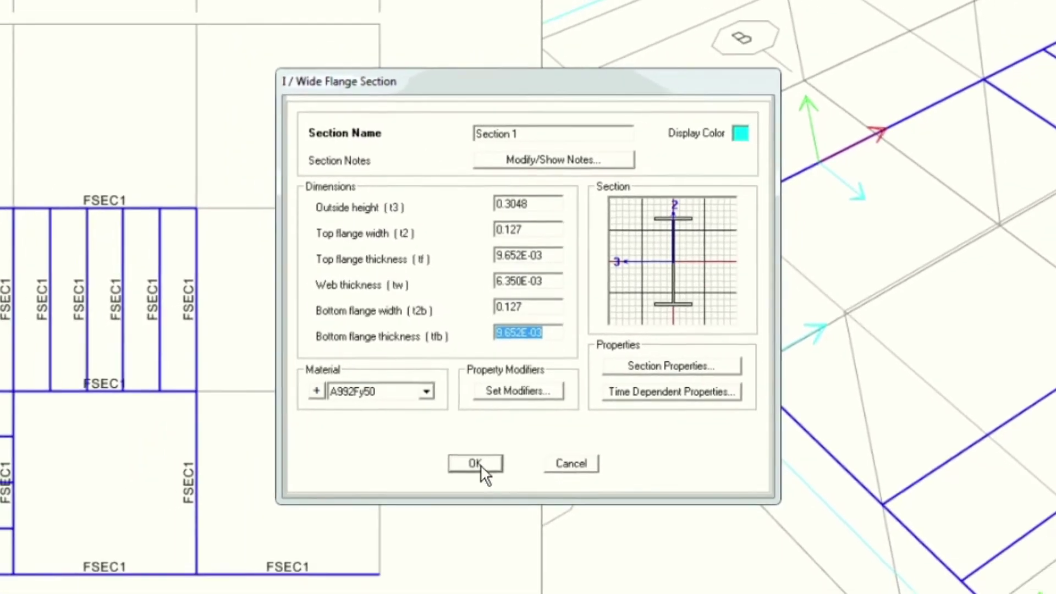
pyautogui.click(471, 474)
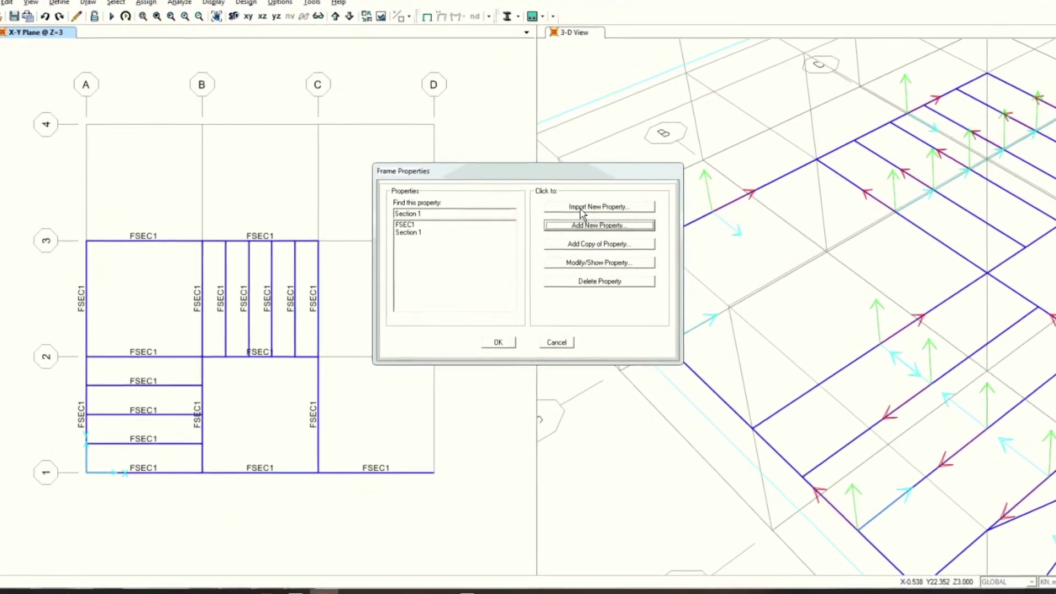
# - Import the W460X144 I/Wide Flange steel section with material A992Fy50 from a section property file
pyautogui.click(579, 210)
pyautogui.click(424, 230)
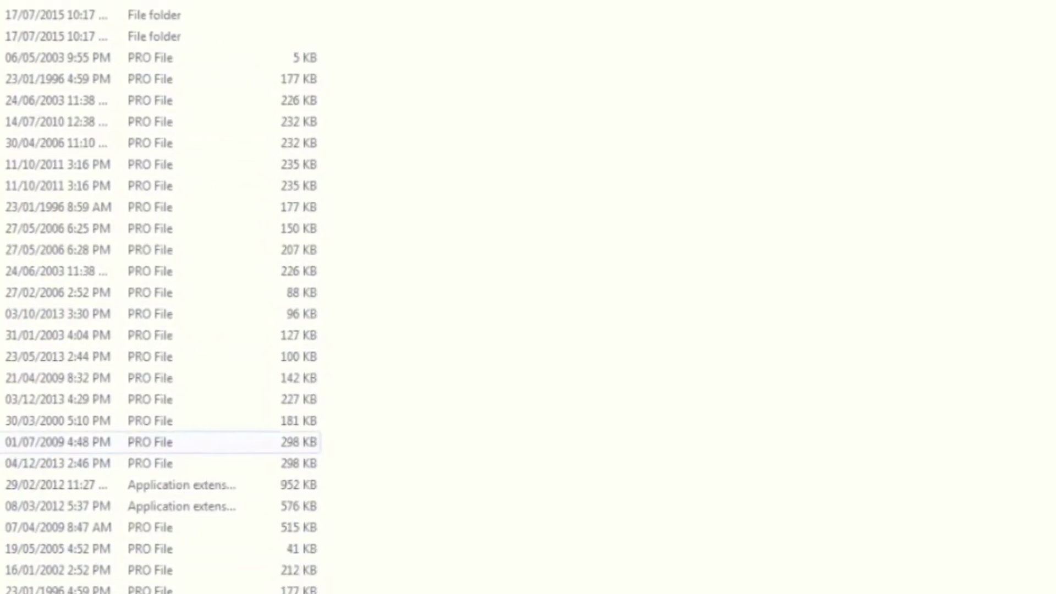
pyautogui.click(182, 419)
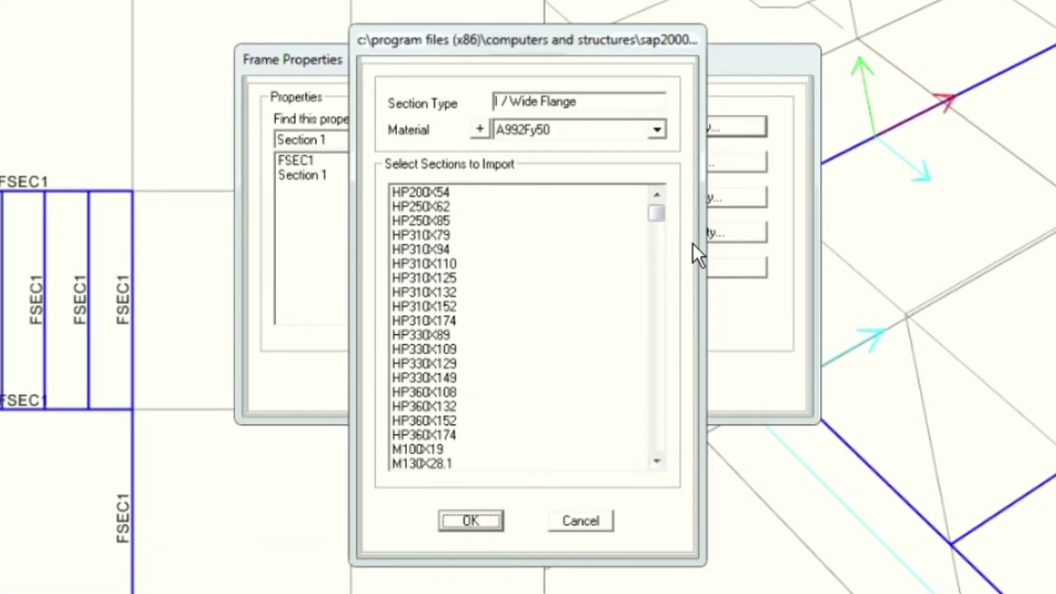
pyautogui.moveTo(656, 214); pyautogui.dragTo(652, 310)
pyautogui.click(484, 235)
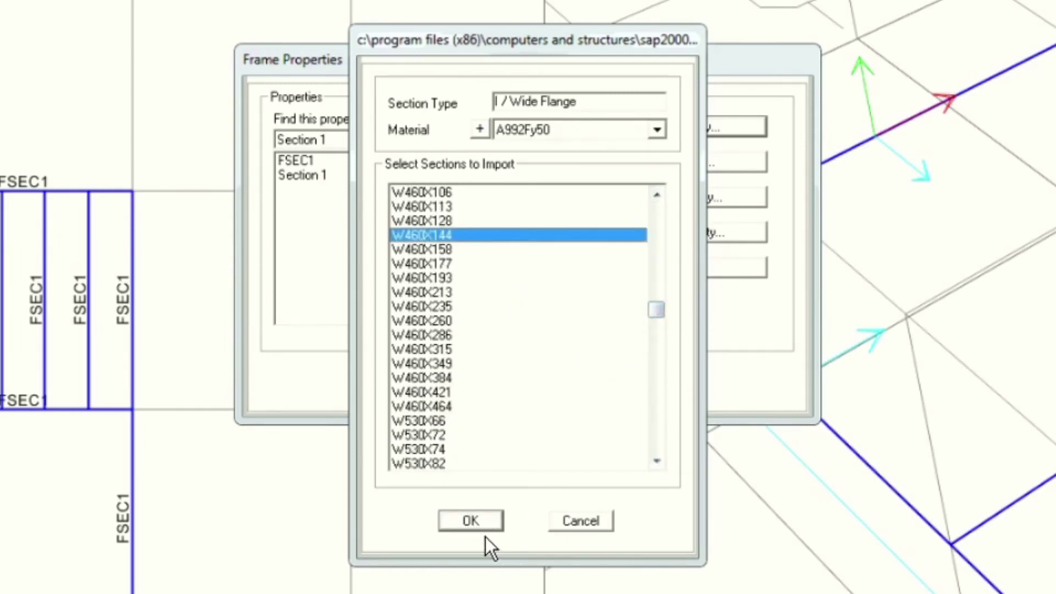
pyautogui.click(476, 520)
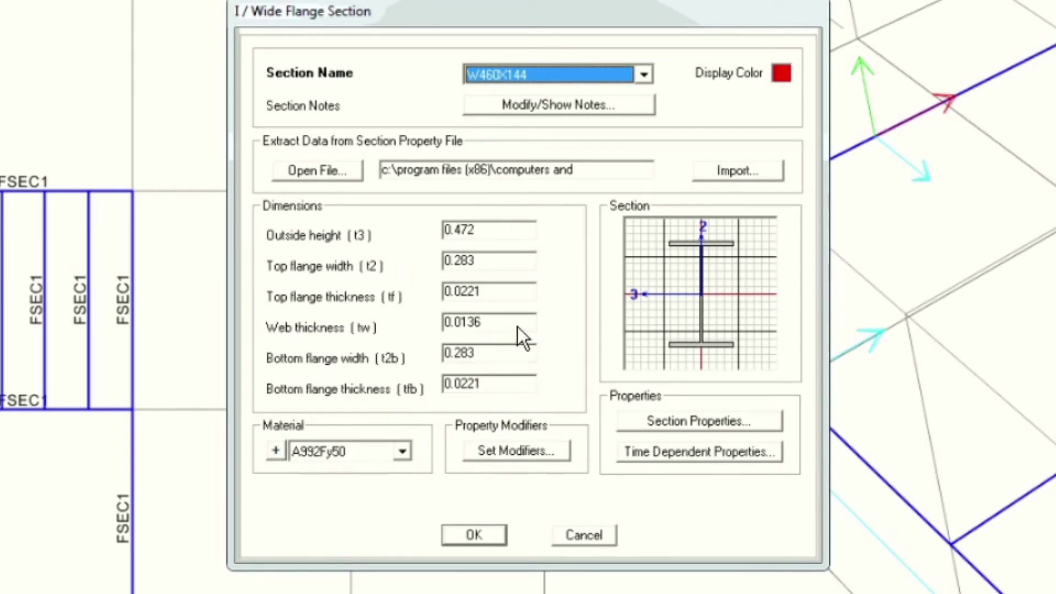
pyautogui.click(474, 535)
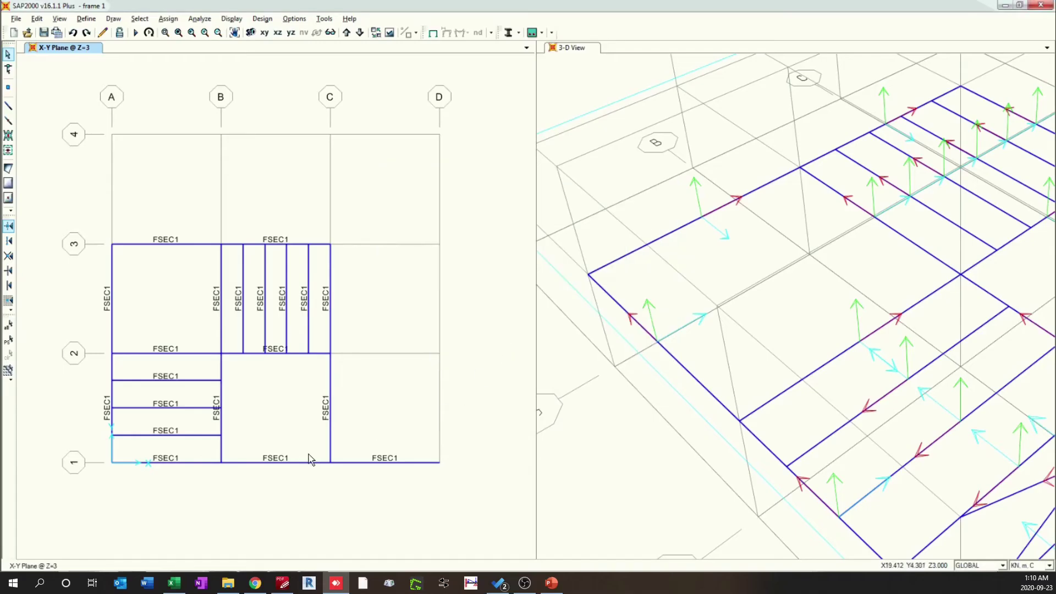
# - Assign the W460X144 frame section to the secondary beam nearest grid 2 in the panel between grids A–B and 1–2
pyautogui.moveTo(193, 372); pyautogui.dragTo(165, 392)
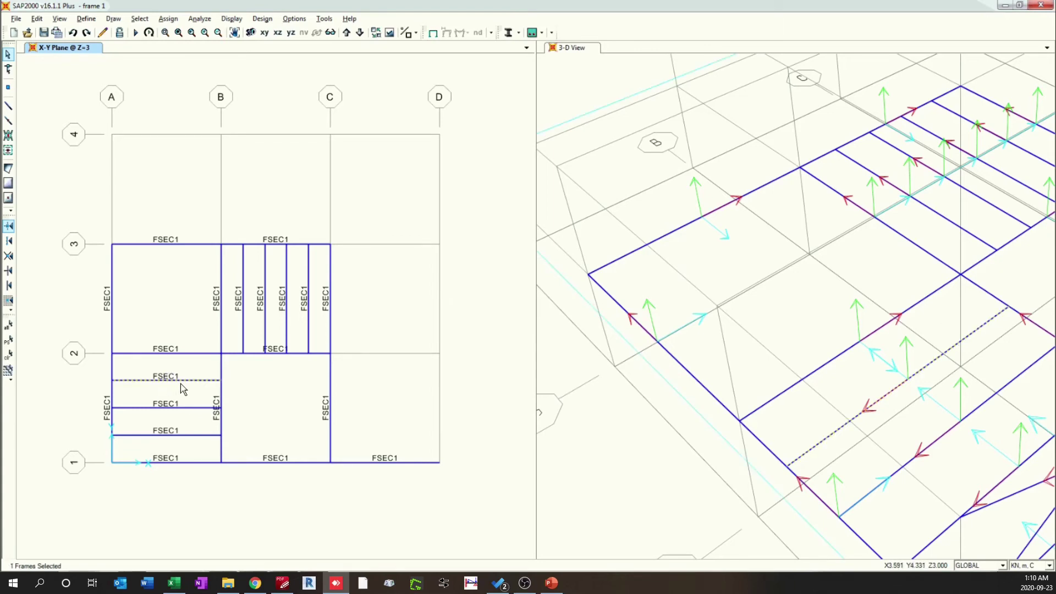
pyautogui.click(168, 19)
pyautogui.moveTo(191, 46)
pyautogui.click(344, 47)
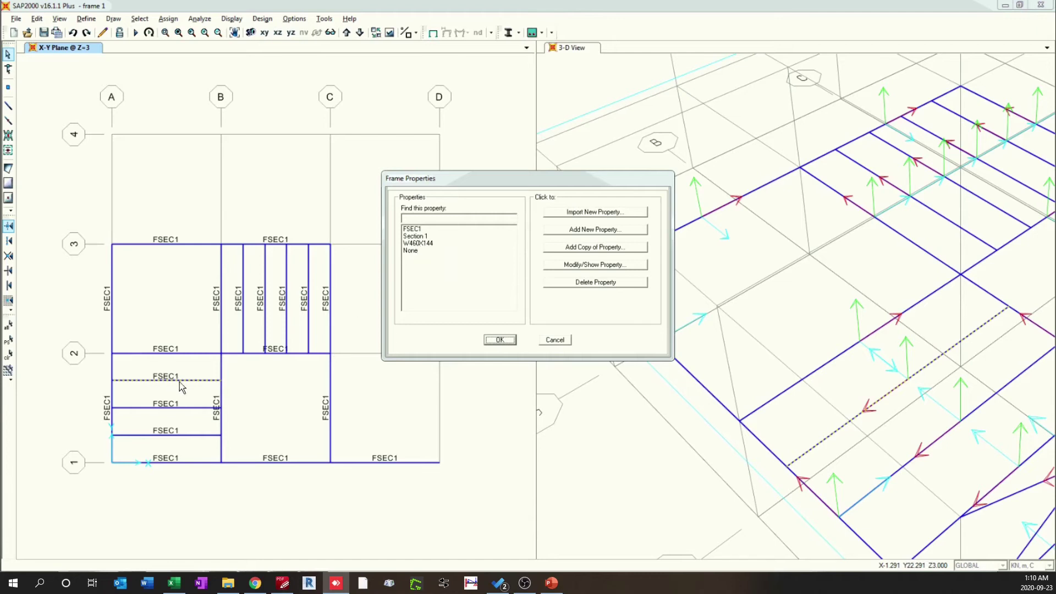
pyautogui.click(427, 245)
pyautogui.click(500, 339)
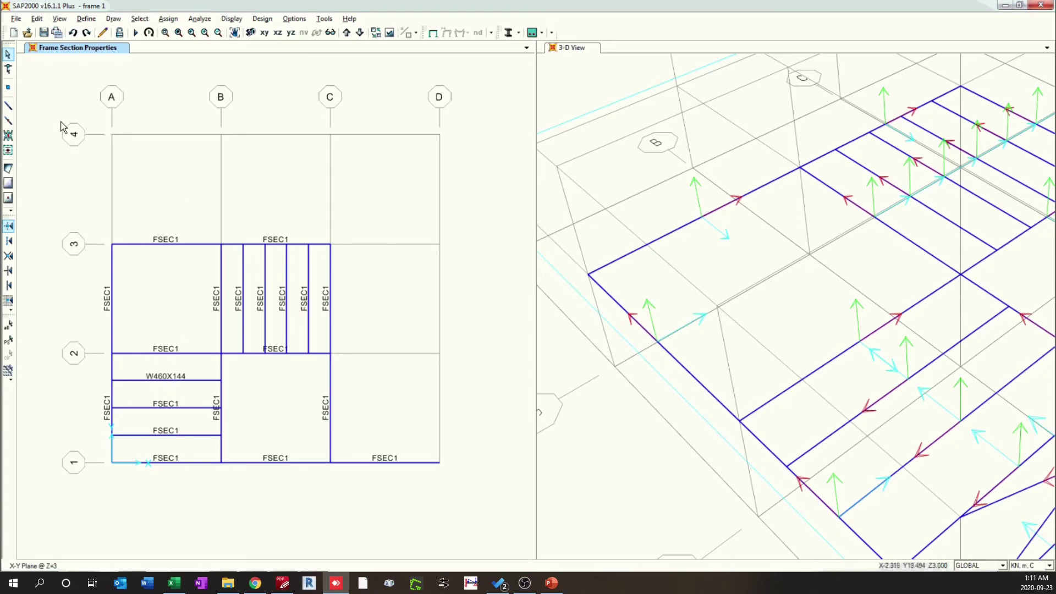
# - Open the W460X144 section definition for modification from the line information of the secondary beam nearest grid 2
pyautogui.click(169, 380)
pyautogui.rightClick(169, 381)
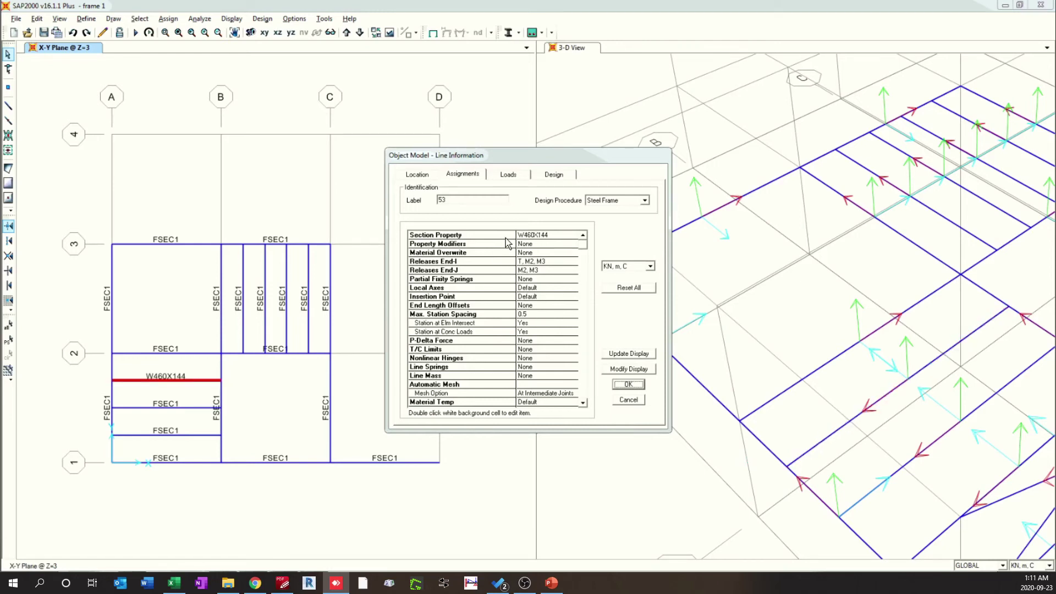
pyautogui.doubleClick(536, 236)
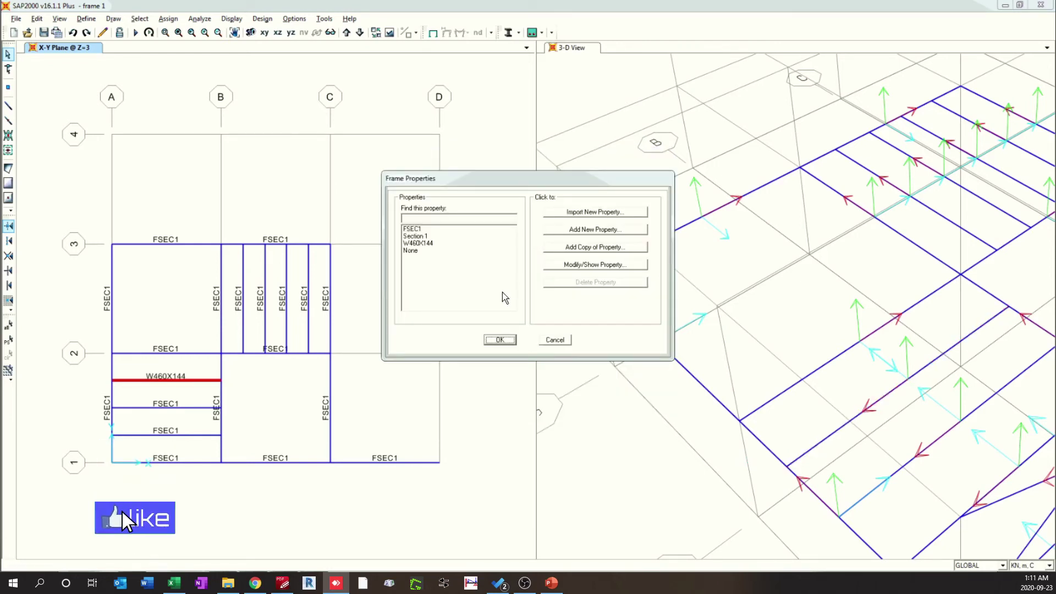
pyautogui.click(426, 243)
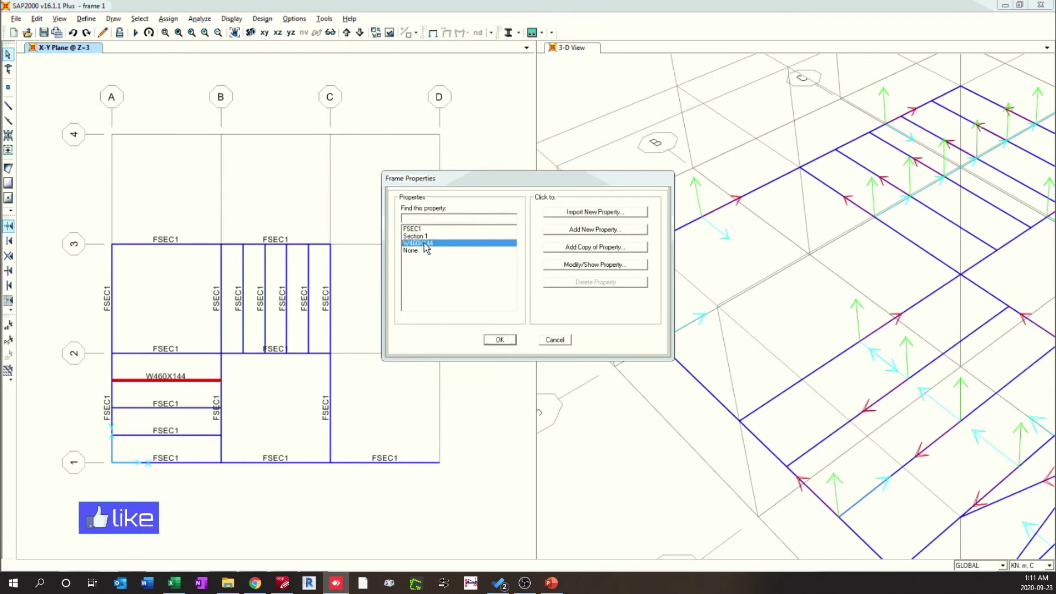
pyautogui.click(582, 265)
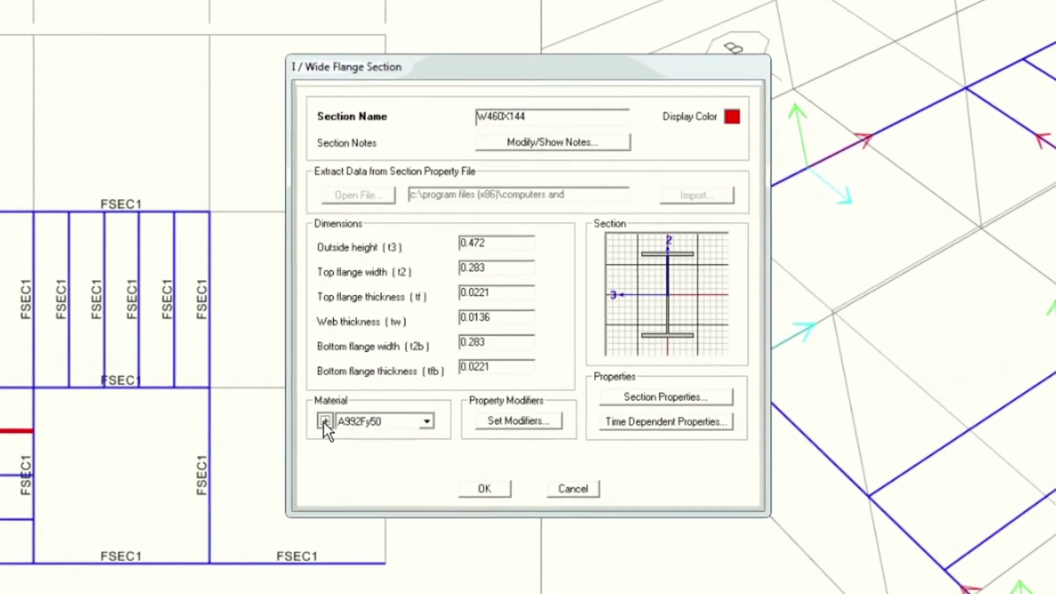
# - Add a steel material from the India region with the Indian standard and grade Fe345 to the section's material list
pyautogui.click(333, 417)
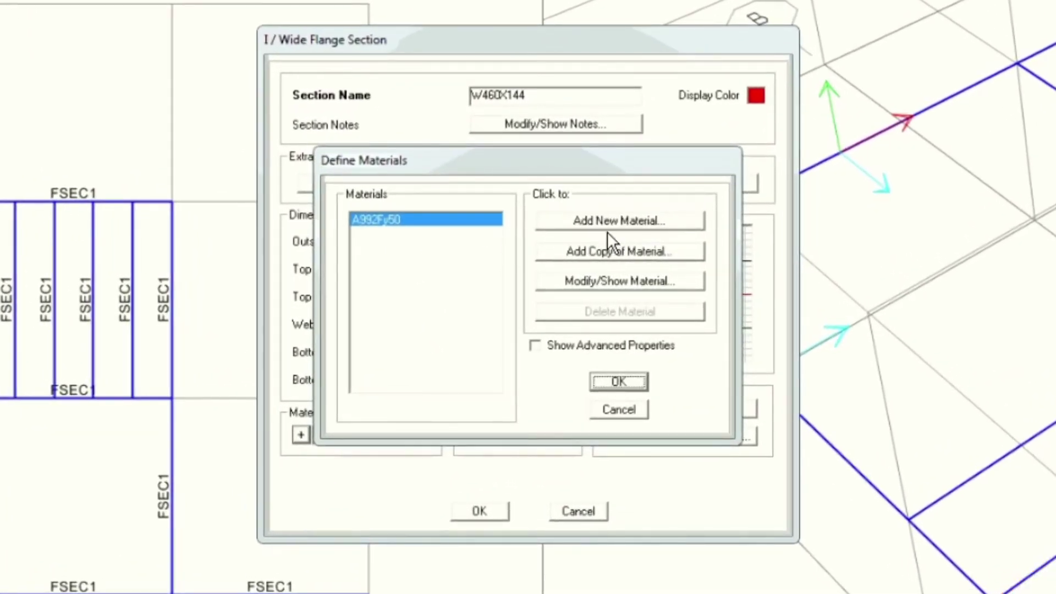
pyautogui.click(572, 219)
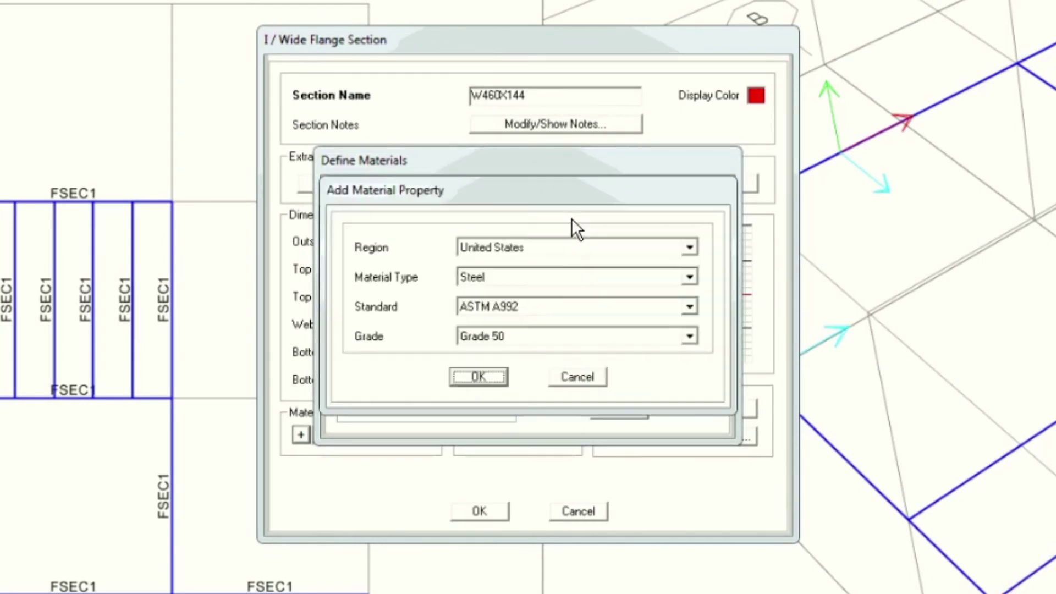
pyautogui.click(484, 243)
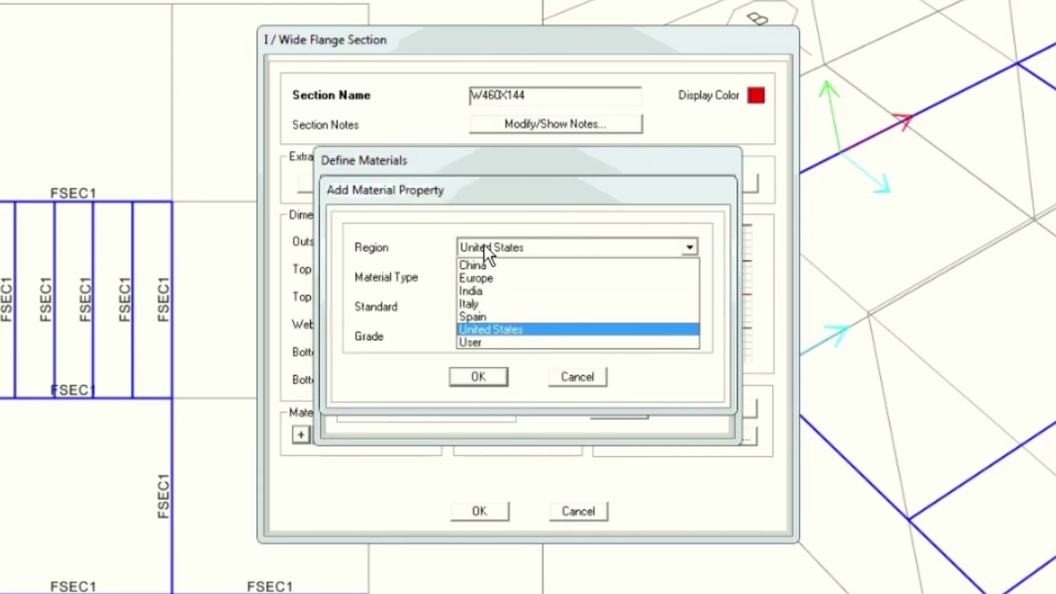
pyautogui.click(483, 243)
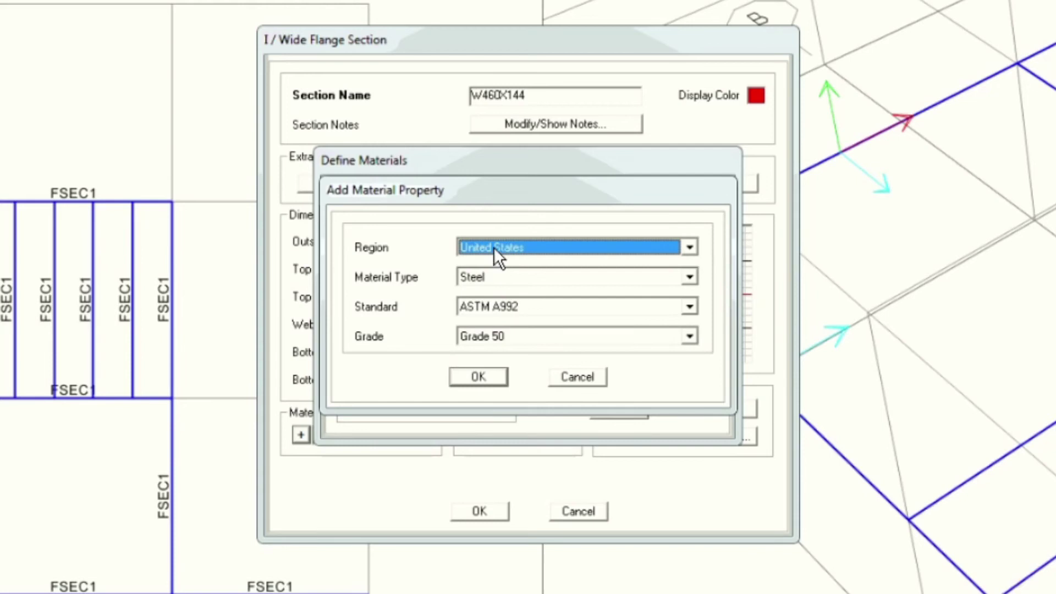
pyautogui.click(494, 247)
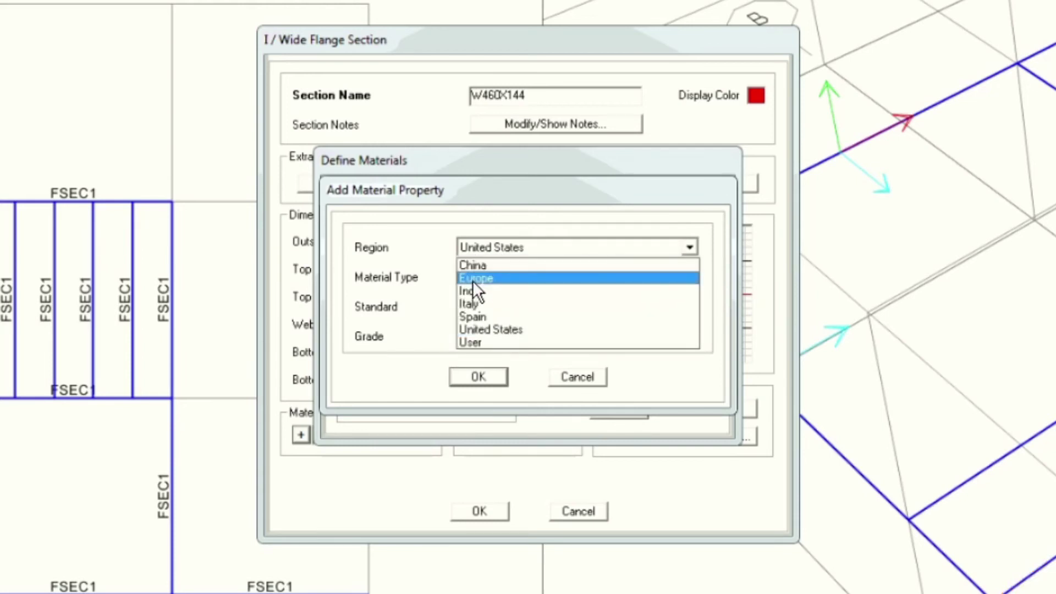
pyautogui.click(483, 287)
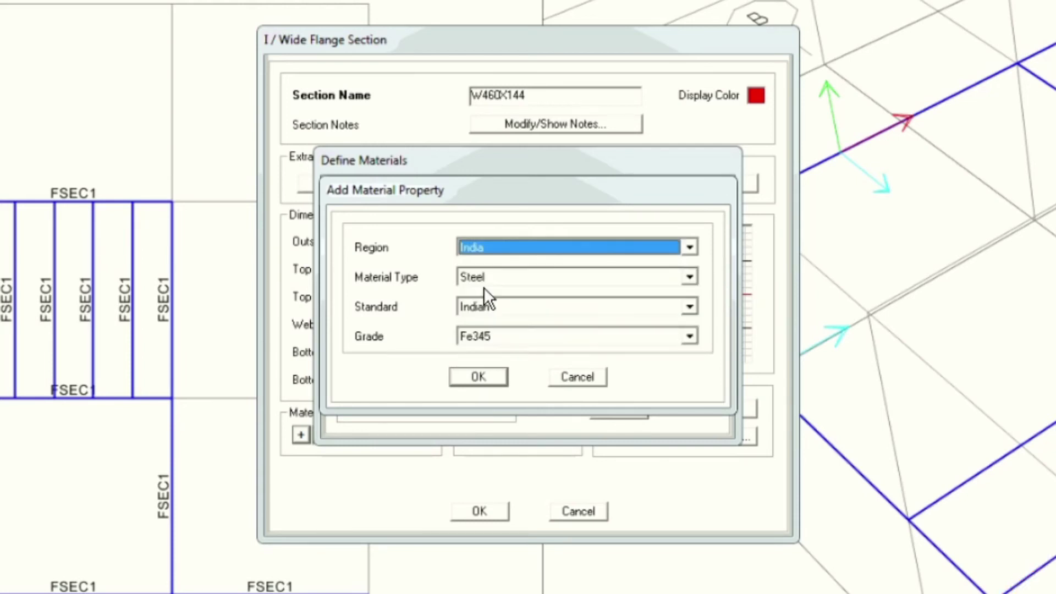
pyautogui.click(490, 337)
pyautogui.click(488, 367)
pyautogui.click(484, 372)
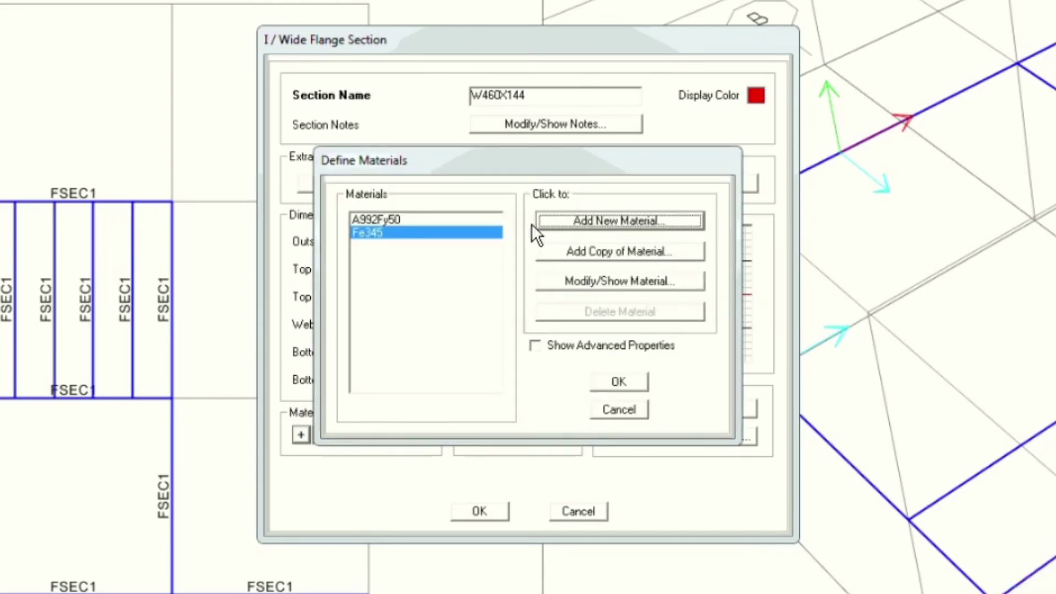
# - Create a user-region steel material named 350Mpa and select its modulus of elasticity value for editing
pyautogui.click(590, 221)
pyautogui.click(505, 250)
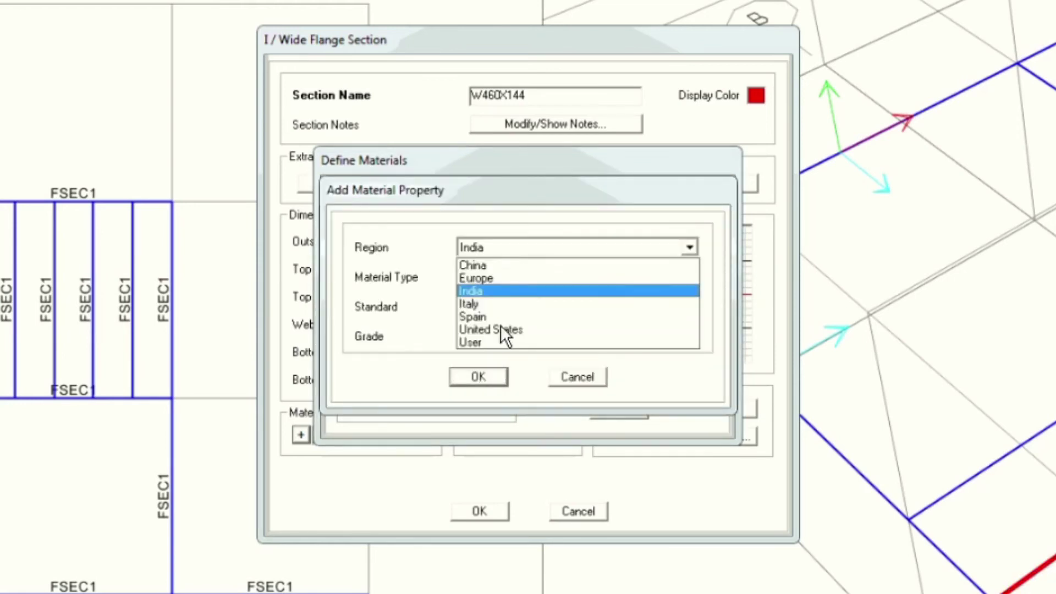
pyautogui.click(487, 344)
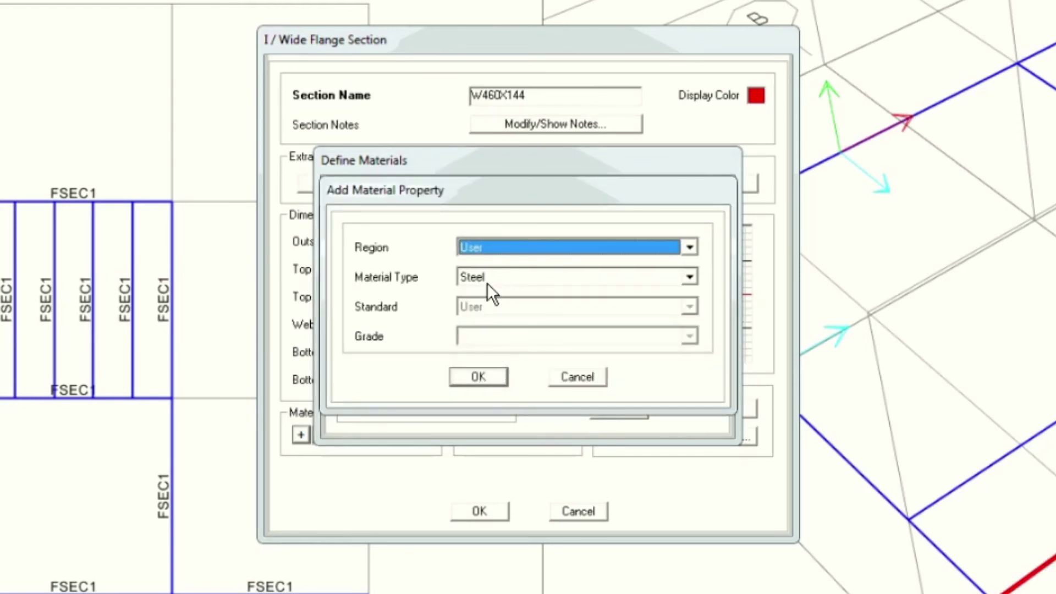
pyautogui.click(479, 376)
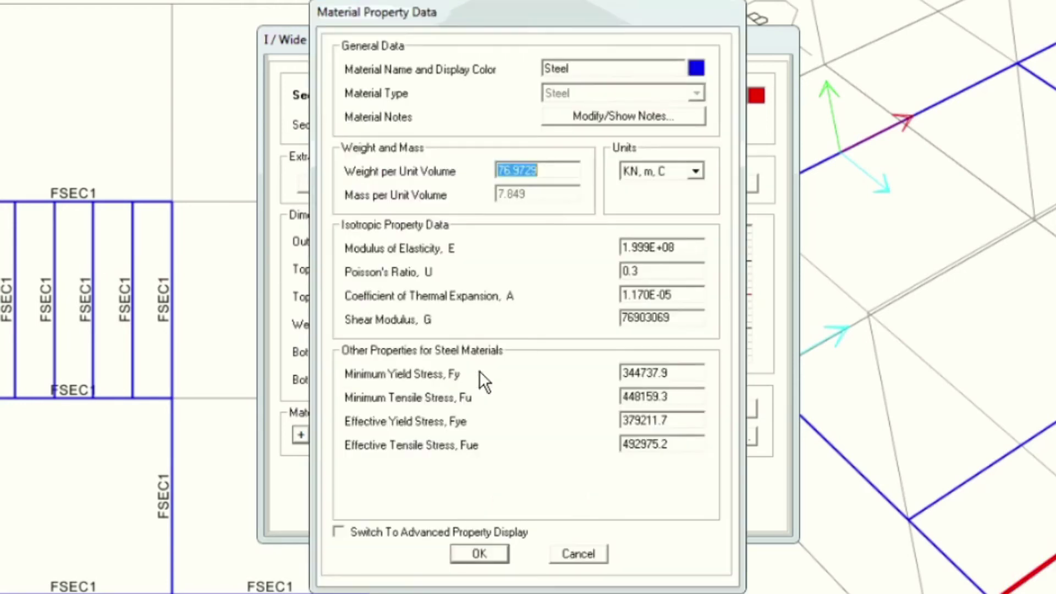
pyautogui.doubleClick(591, 69)
pyautogui.write('350Mpa')
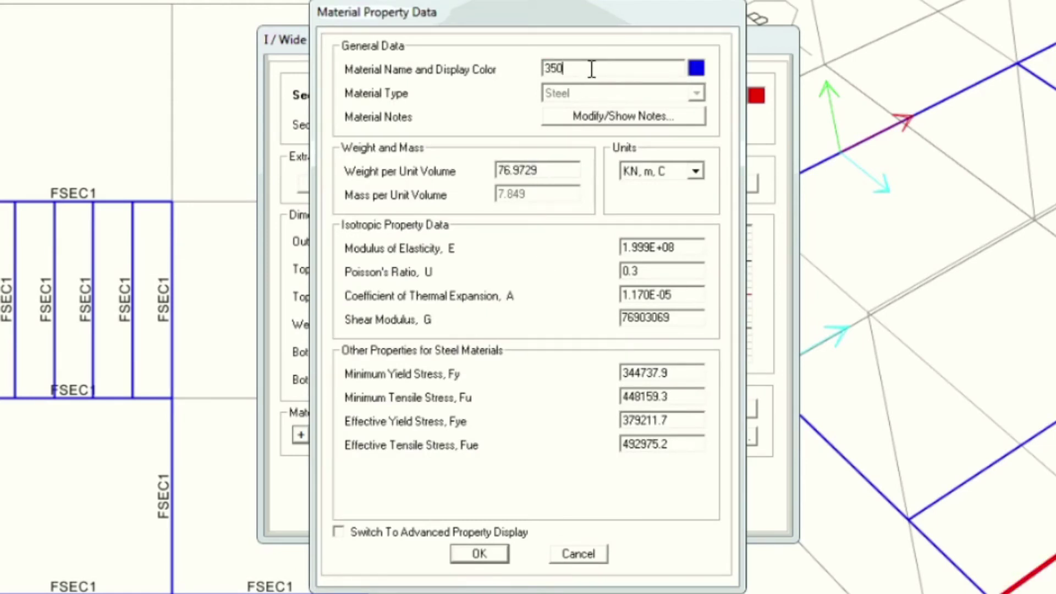
pyautogui.click(684, 246)
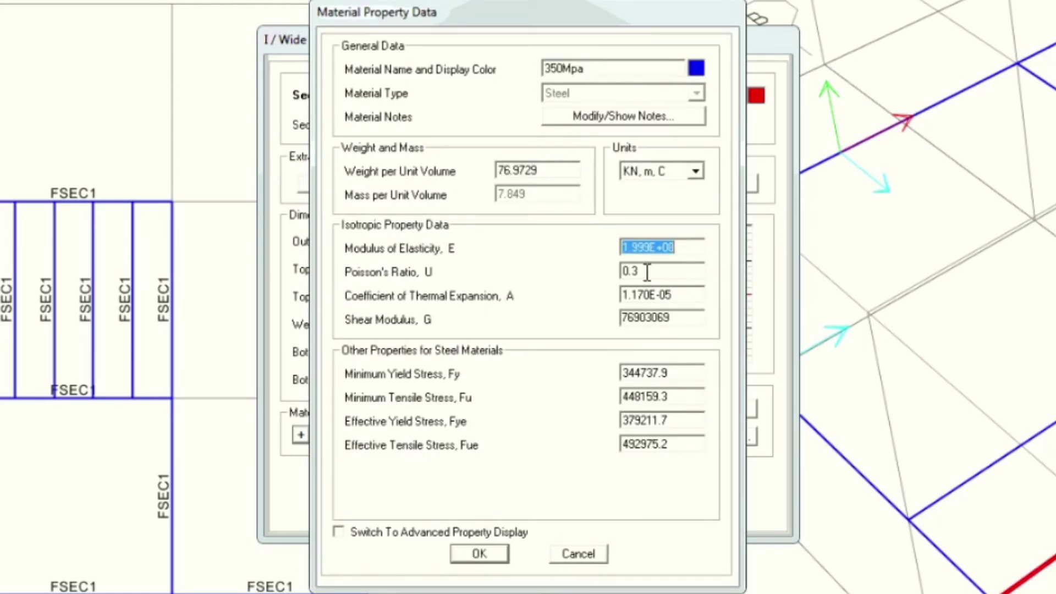
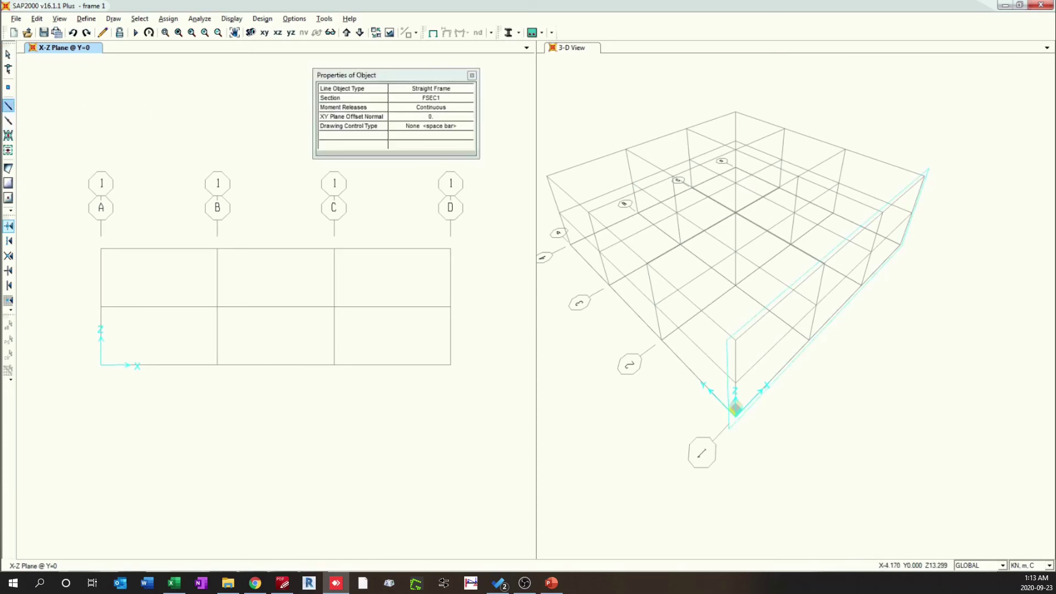
# - Draw FSEC1 straight frame members along the base grid line at Y=0, spanning grids A to D
pyautogui.click(121, 368)
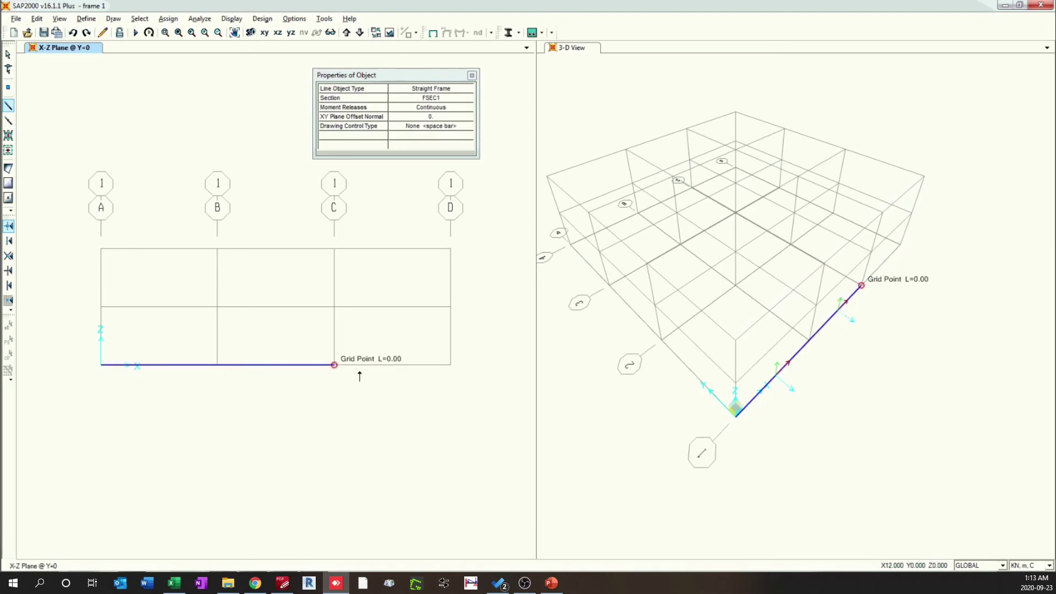
pyautogui.click(450, 365)
pyautogui.click(7, 54)
# - Assign pinned restraints, with translations 1, 2 and 3 fixed, to all four joints of the beam
pyautogui.moveTo(77, 348); pyautogui.dragTo(522, 437)
pyautogui.click(168, 18)
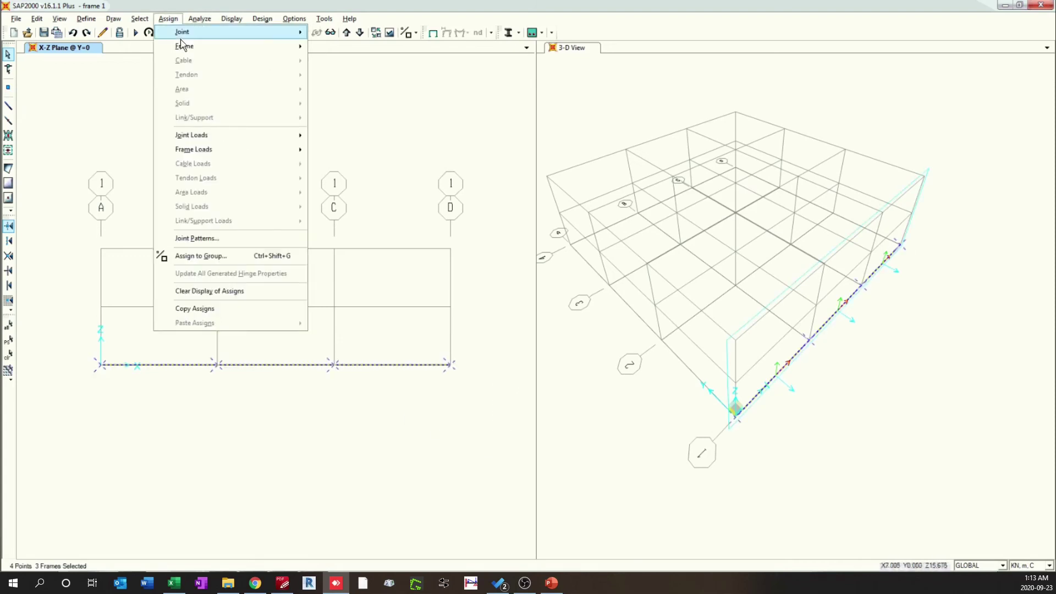
pyautogui.moveTo(182, 34)
pyautogui.click(342, 33)
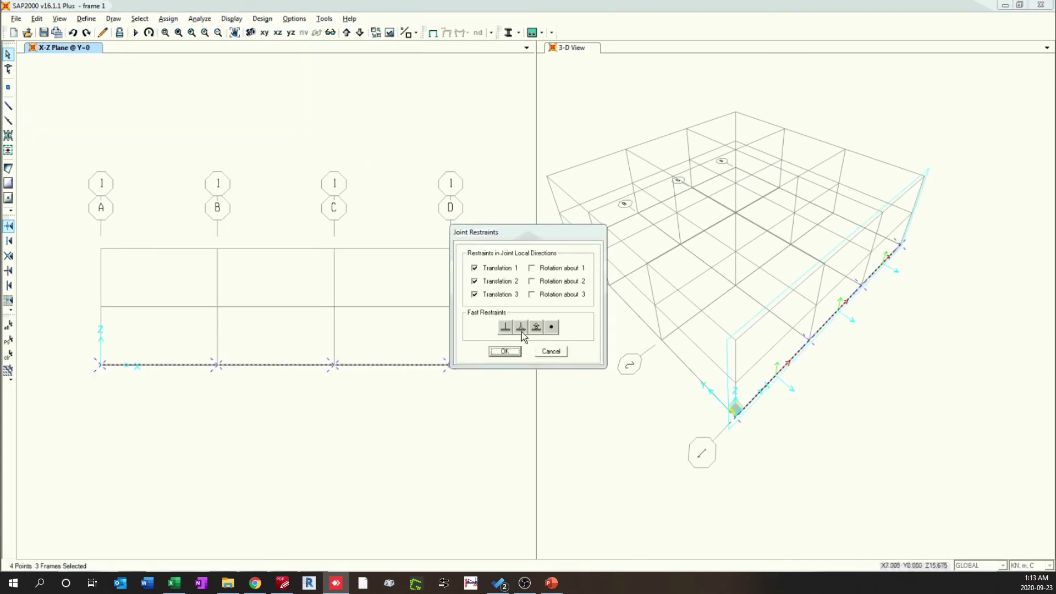
pyautogui.click(504, 351)
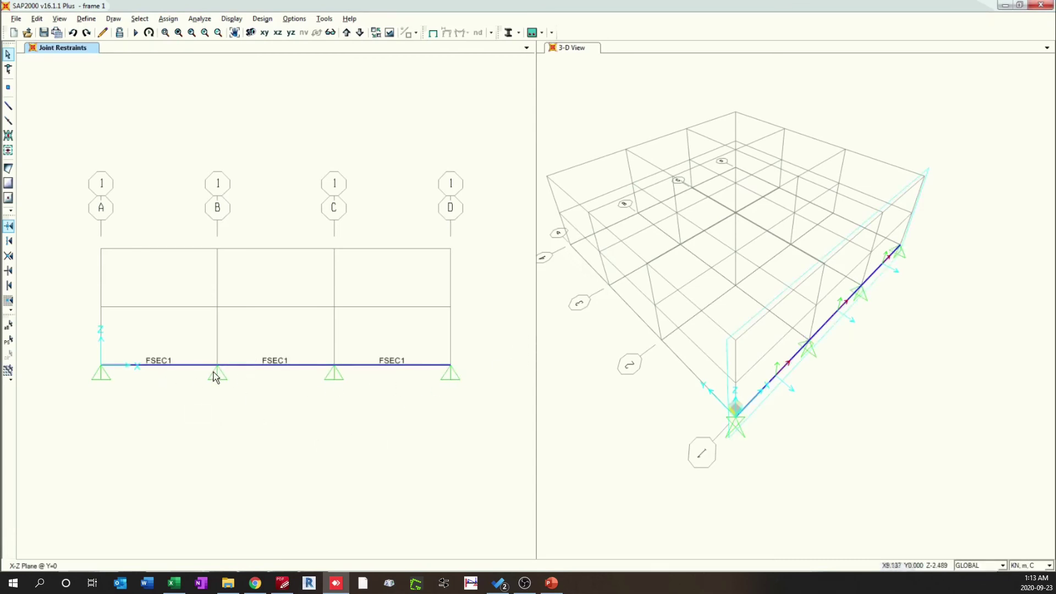
# - Assign the W460X144 frame section to all three beam spans between grids A and D
pyautogui.click(284, 363)
pyautogui.click(184, 360)
pyautogui.moveTo(424, 344); pyautogui.dragTo(403, 420)
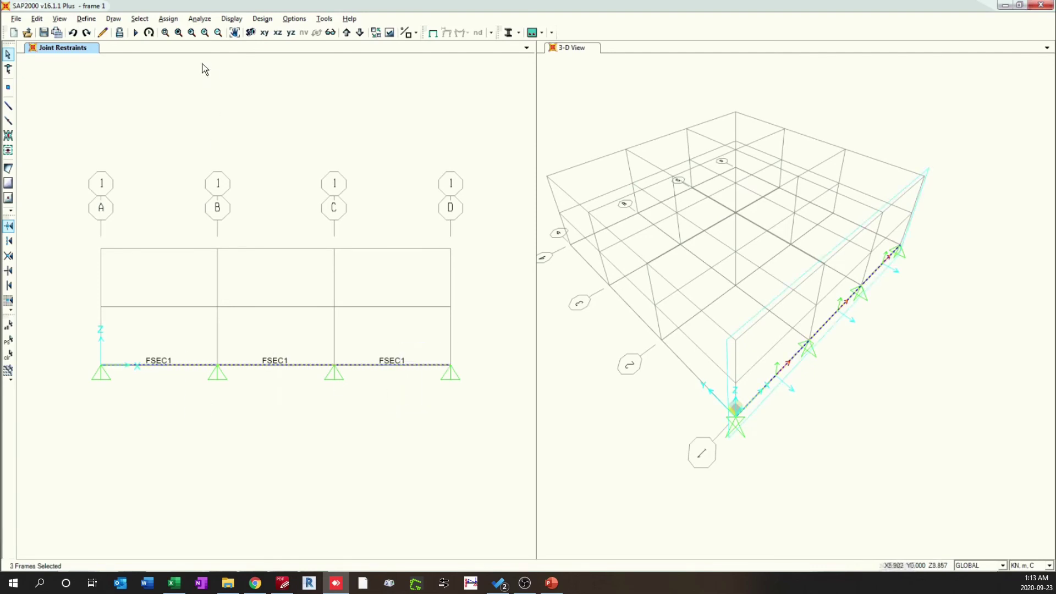
pyautogui.click(168, 19)
pyautogui.moveTo(216, 52)
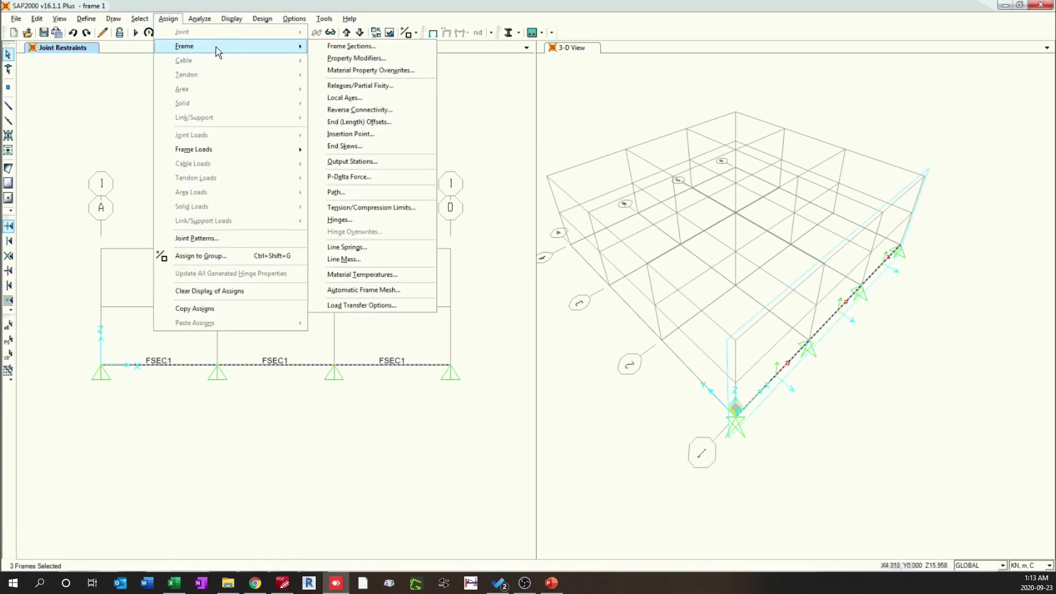
pyautogui.click(340, 46)
pyautogui.click(419, 243)
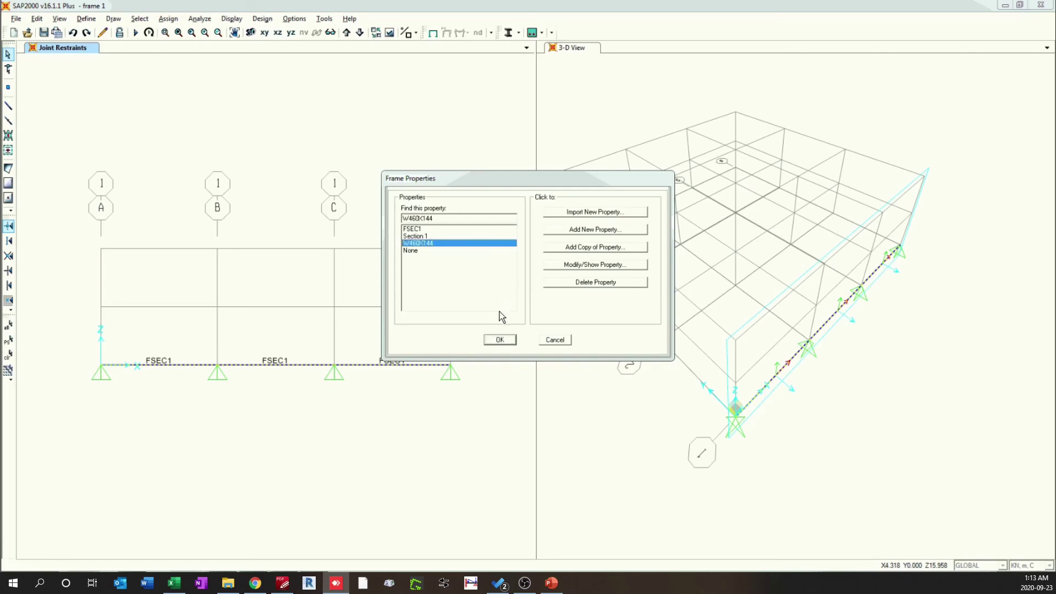
pyautogui.click(500, 340)
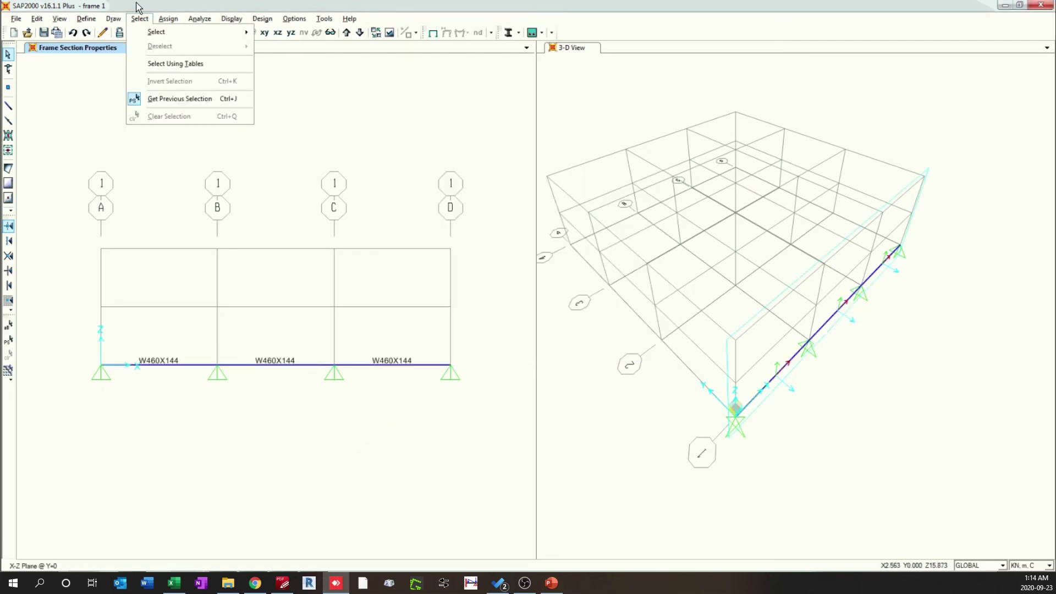
# - Begin a distributed load assignment on the three beam spans and add a load pattern named live, keeping type DEAD and self-weight multiplier 1
pyautogui.moveTo(73, 363); pyautogui.dragTo(558, 459)
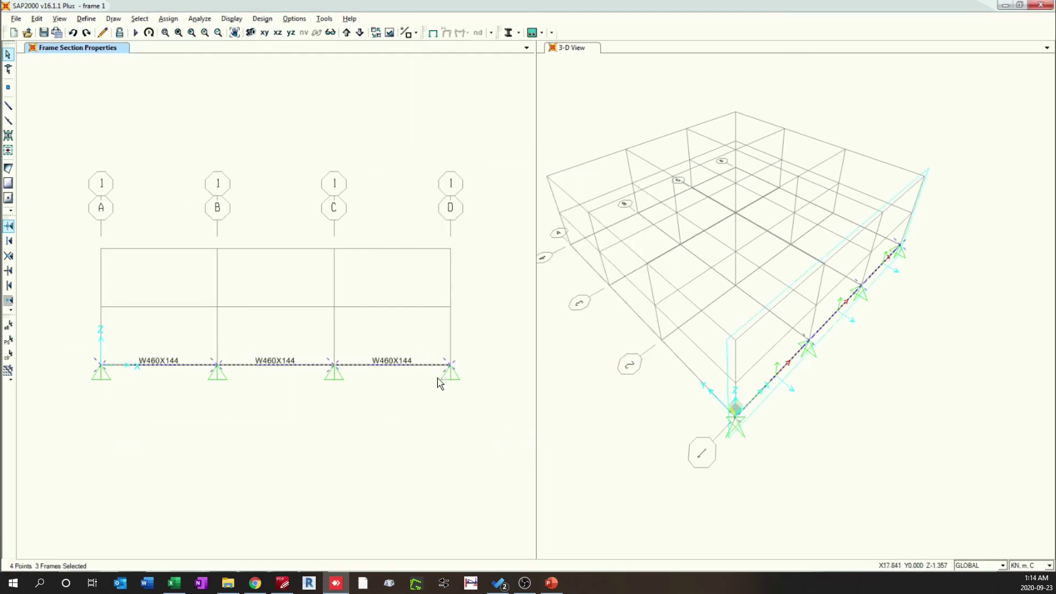
pyautogui.click(168, 18)
pyautogui.moveTo(200, 53)
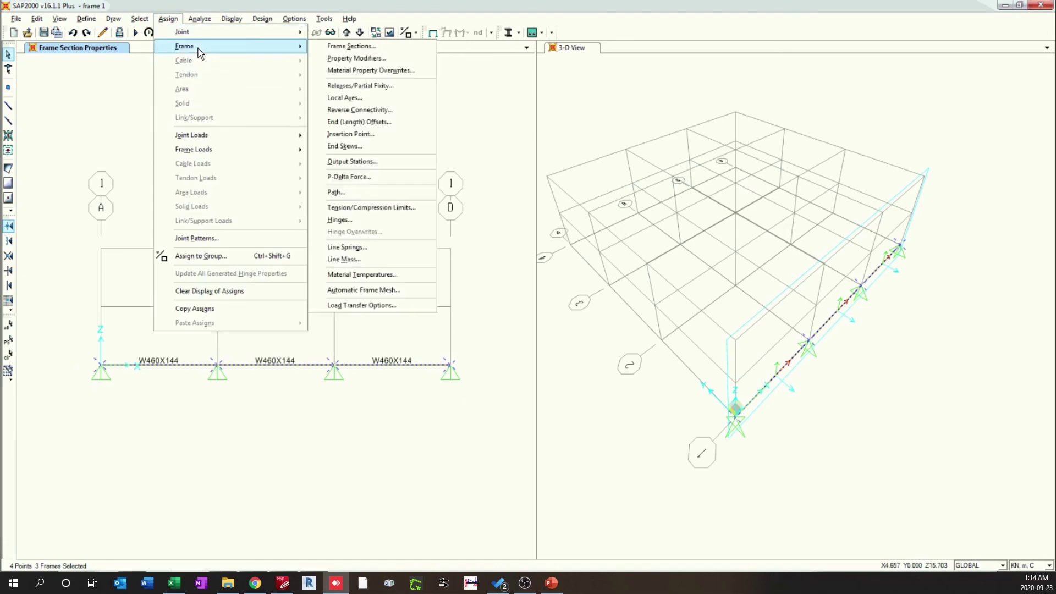
pyautogui.moveTo(201, 152)
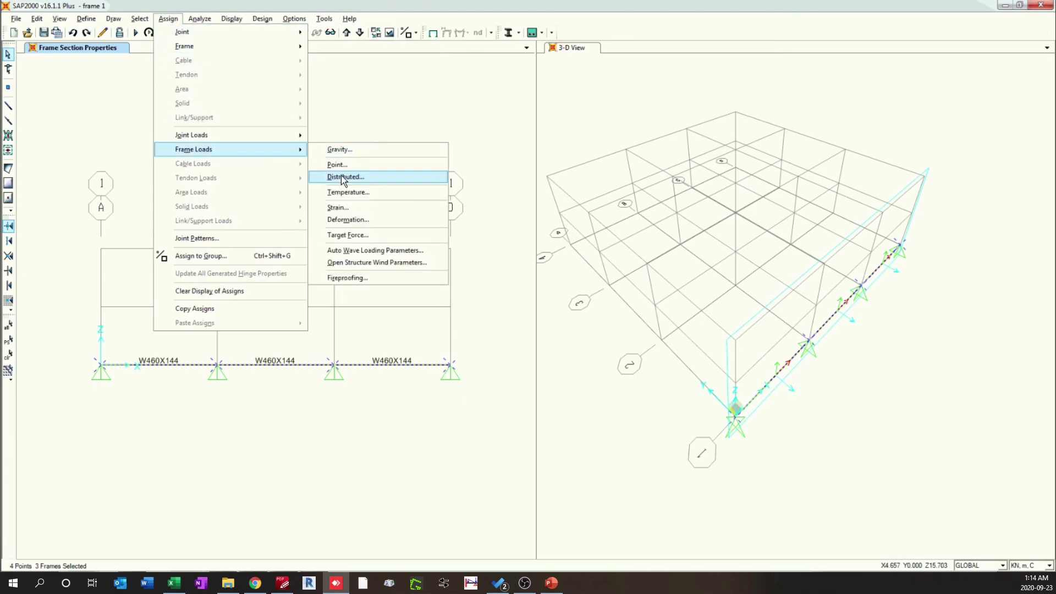
pyautogui.click(343, 177)
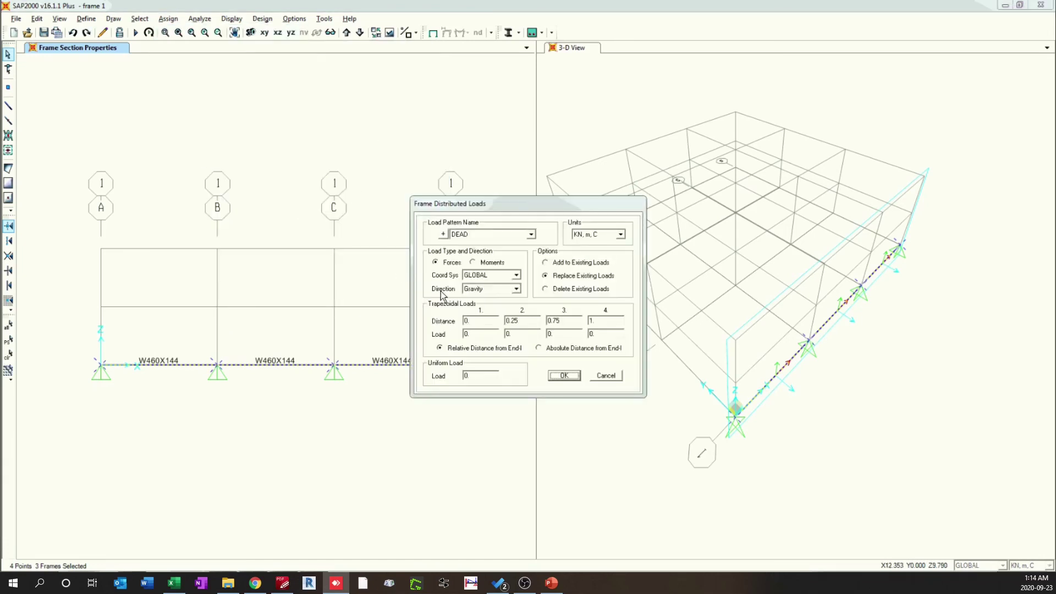
pyautogui.click(443, 234)
pyautogui.doubleClick(377, 271)
pyautogui.write('live')
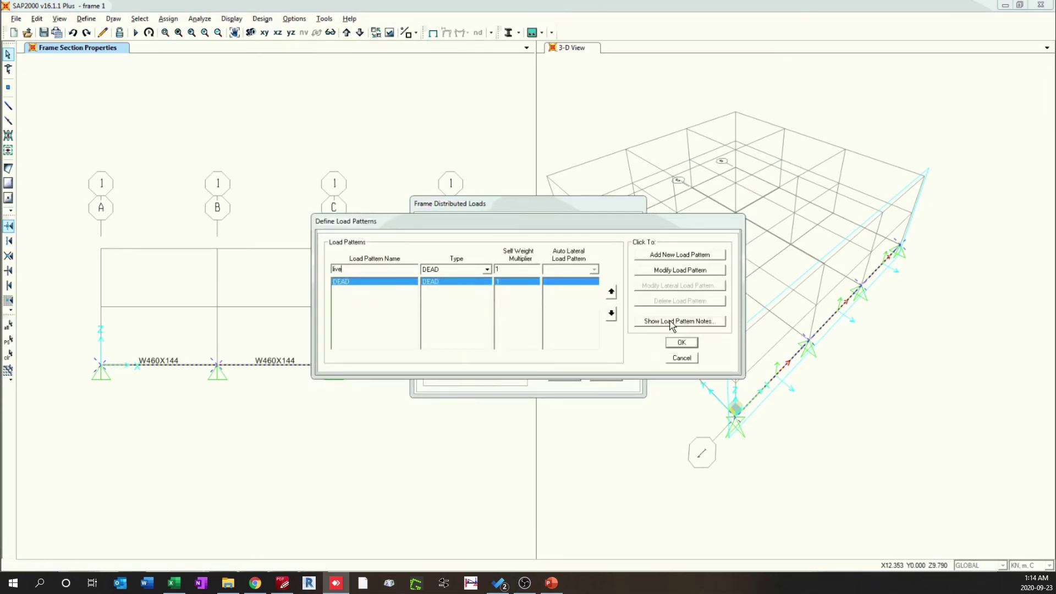
pyautogui.click(650, 256)
pyautogui.click(680, 343)
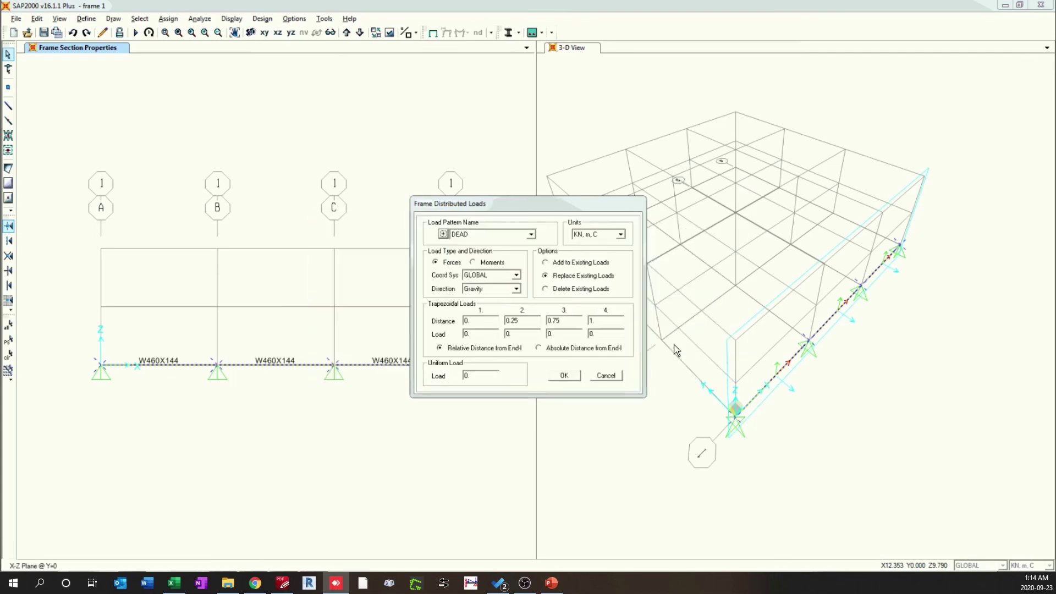
# - Apply a uniform gravity load of 5 kN/m to the three beam spans under the live load pattern
pyautogui.click(464, 235)
pyautogui.click(473, 249)
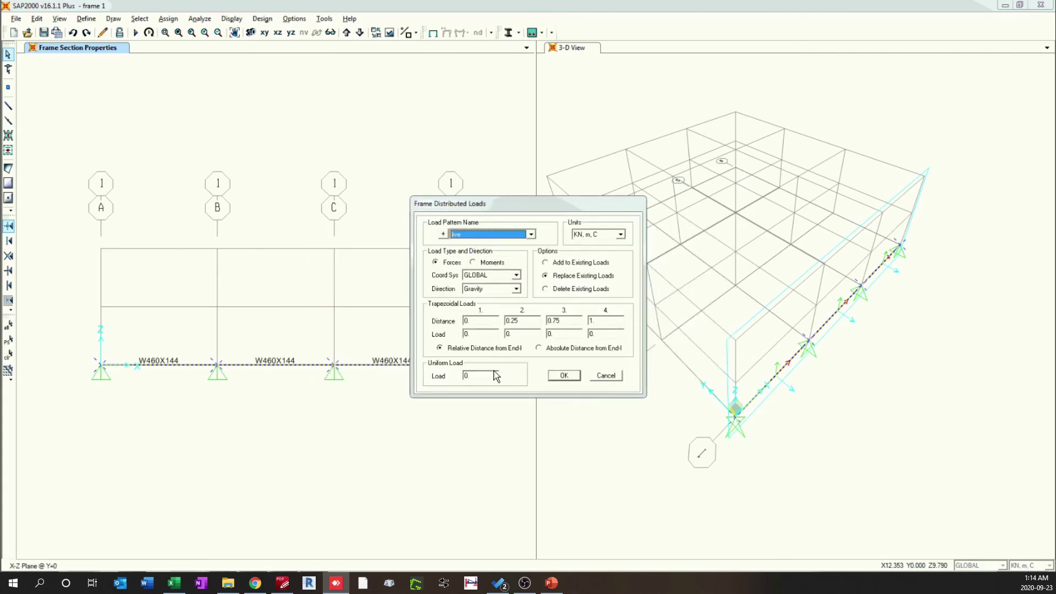
pyautogui.doubleClick(485, 374)
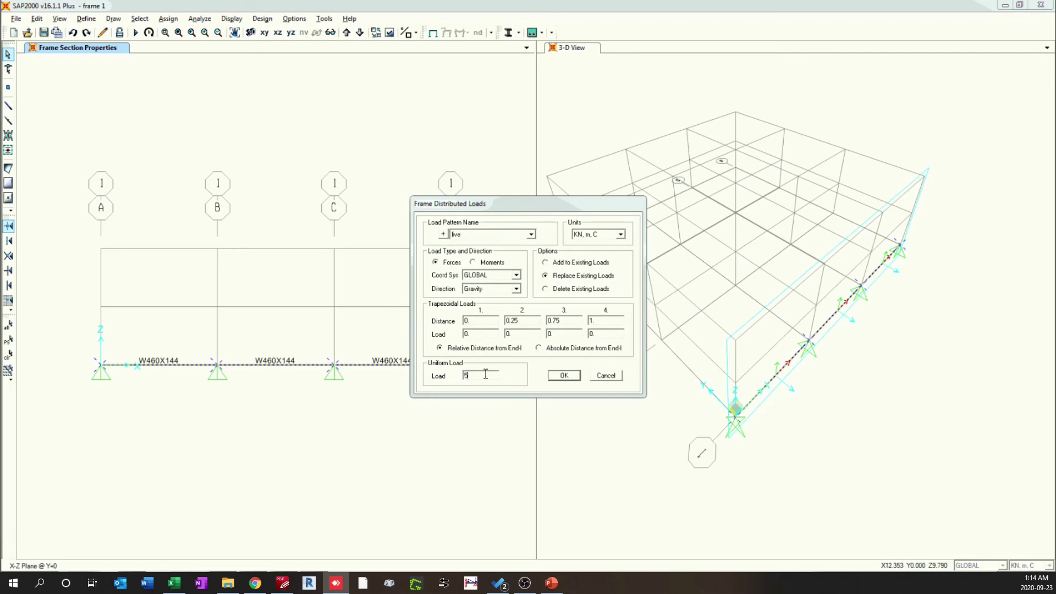
pyautogui.click(564, 376)
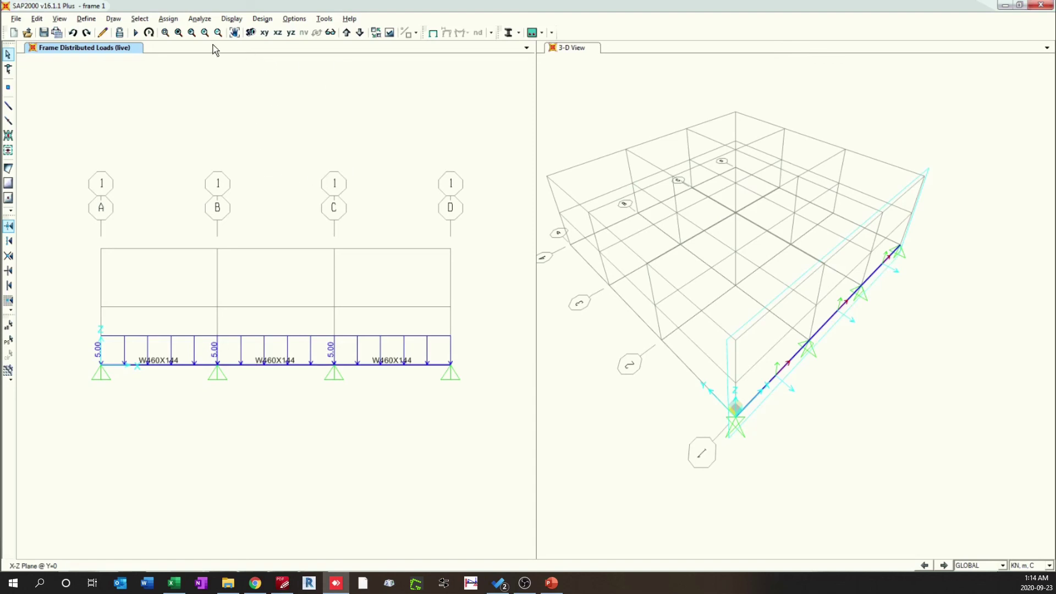
# - Run the analysis for the DEAD, MODAL and live load cases and display the beam's deformed shape for live
pyautogui.click(135, 33)
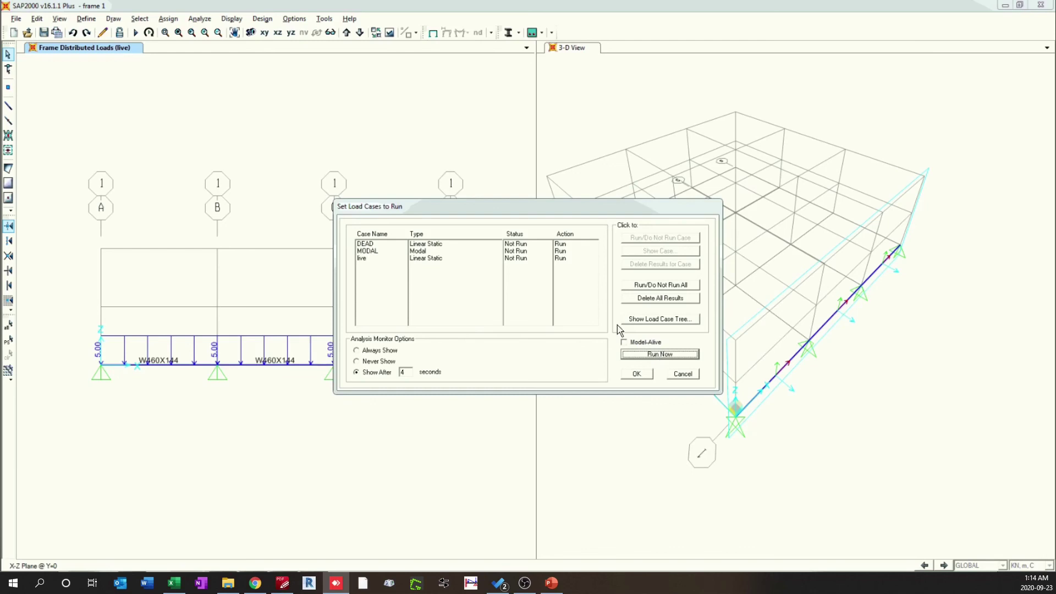
pyautogui.click(659, 353)
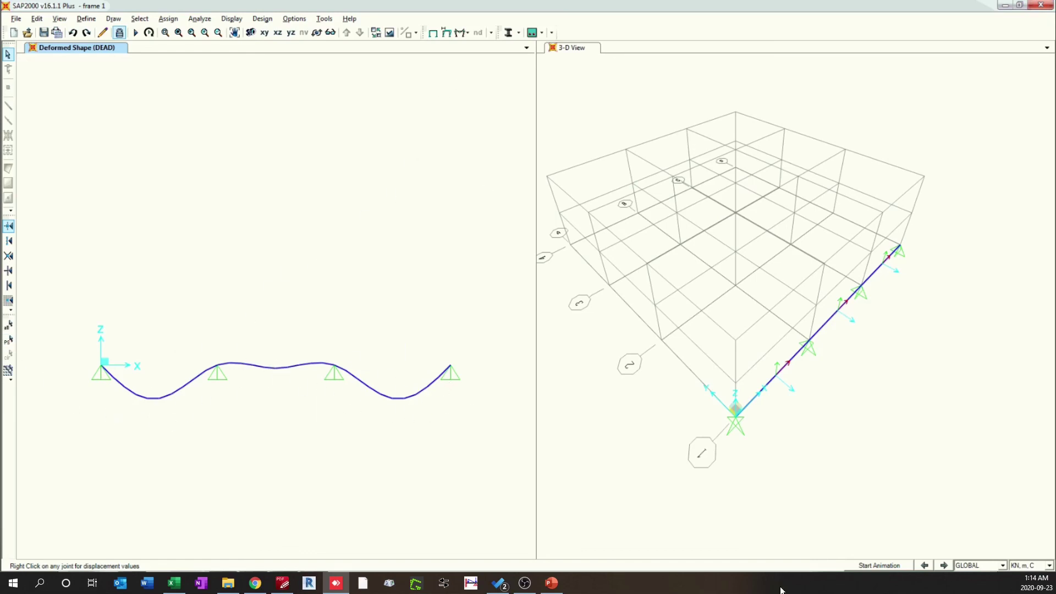
pyautogui.click(944, 566)
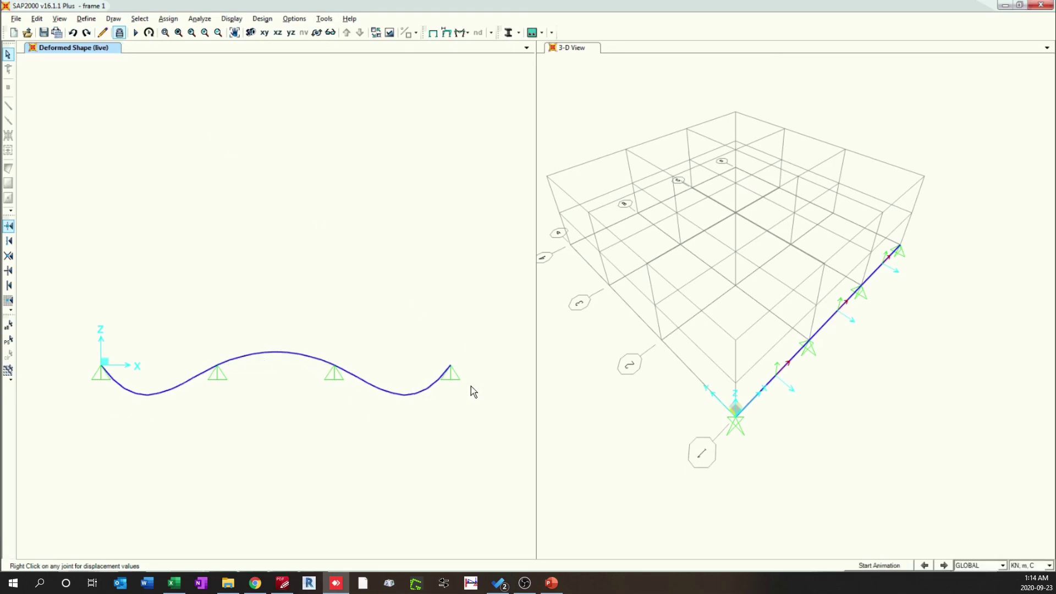
# - Display the Moment 3-3 force diagram of the beam frames for the live case as a filled diagram
pyautogui.click(468, 35)
pyautogui.click(480, 56)
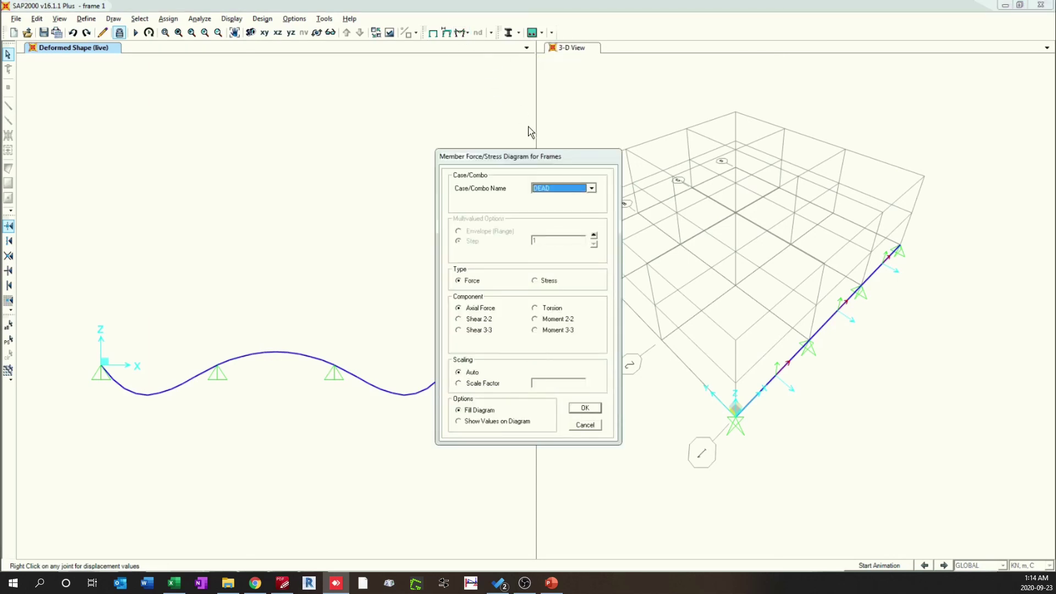
pyautogui.click(554, 193)
pyautogui.click(556, 205)
pyautogui.click(554, 330)
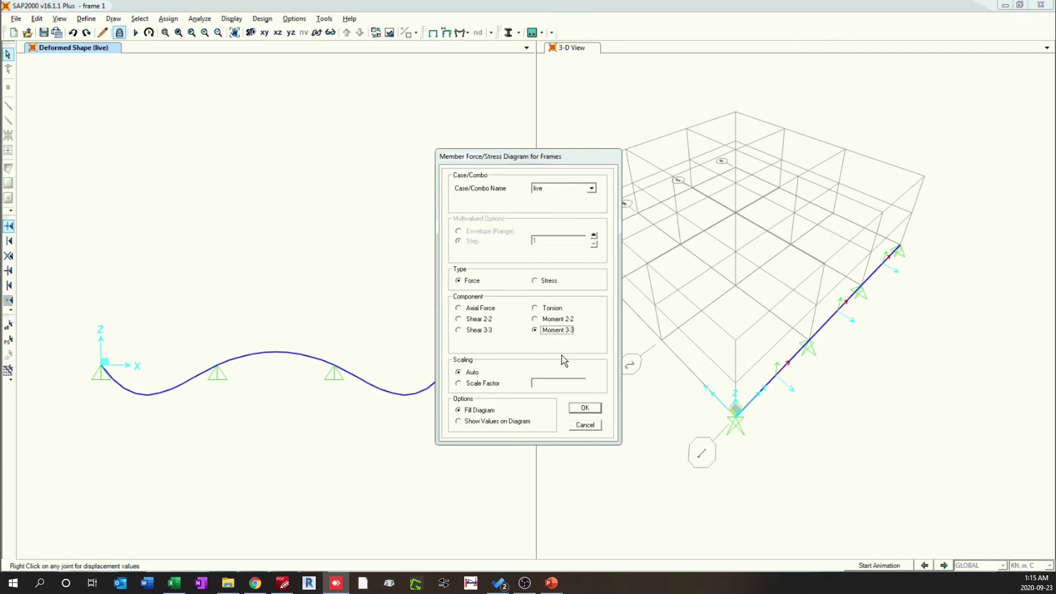
pyautogui.click(584, 408)
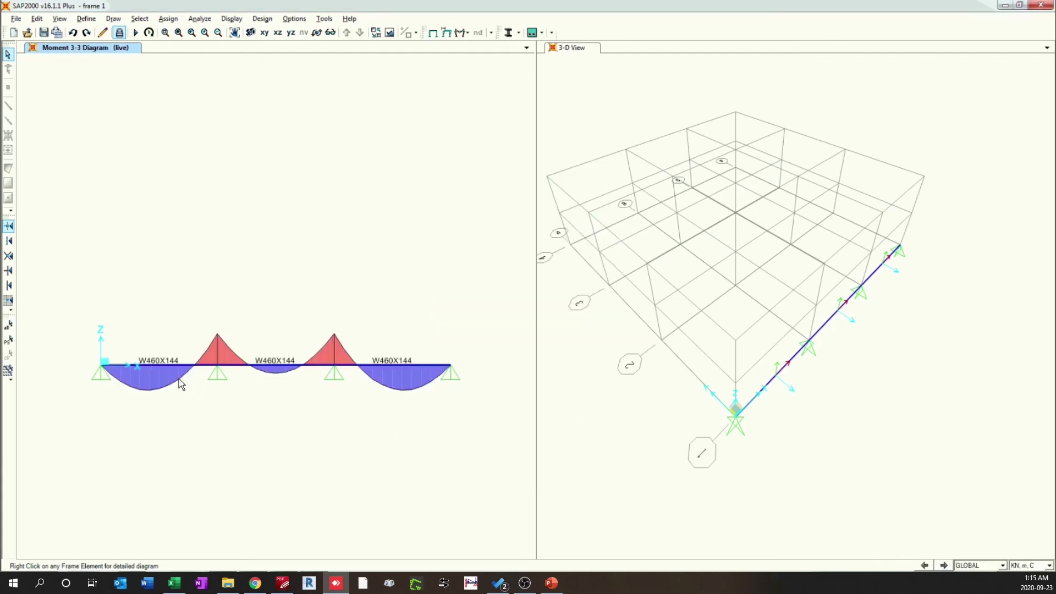
# - Switch the live case frame force diagram to the Shear 2-2 component, keeping the filled display
pyautogui.click(460, 33)
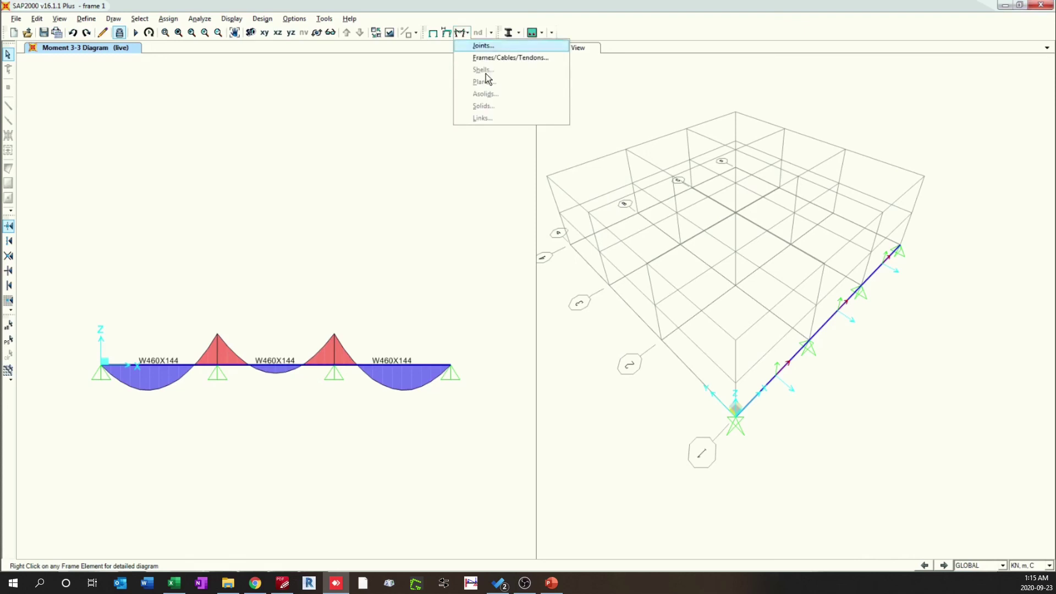
pyautogui.click(500, 57)
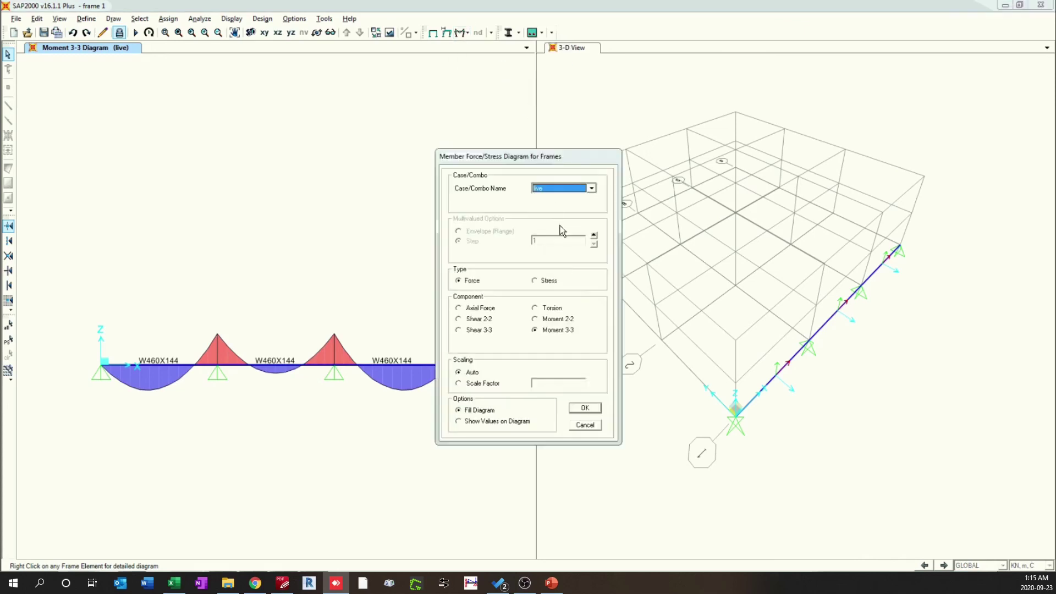
pyautogui.click(482, 324)
pyautogui.click(584, 408)
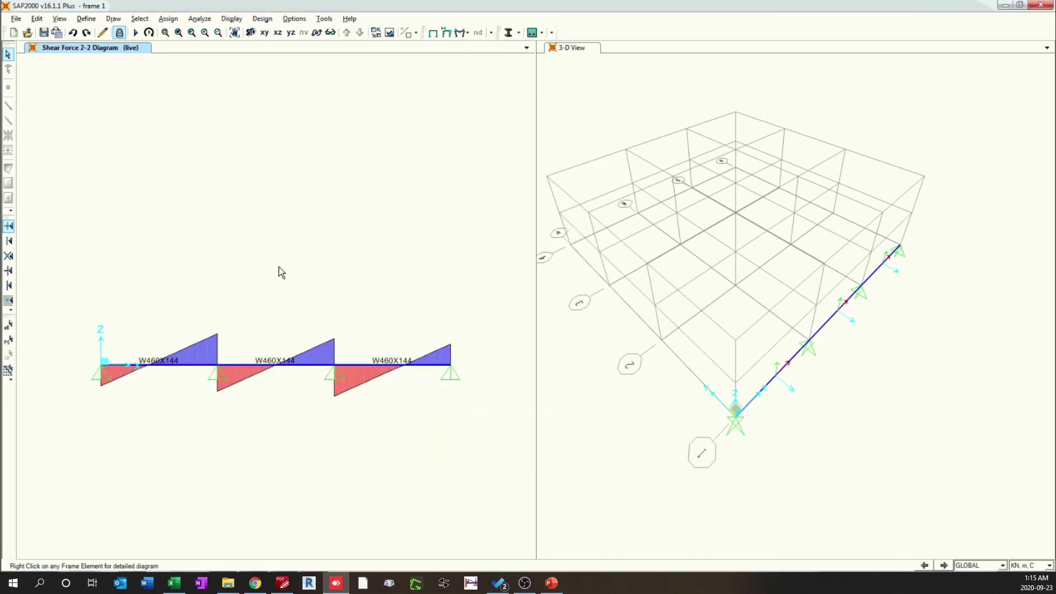
# - Show values on the Shear 2-2 diagram of the beam for the live case instead of the fill
pyautogui.click(462, 33)
pyautogui.click(491, 58)
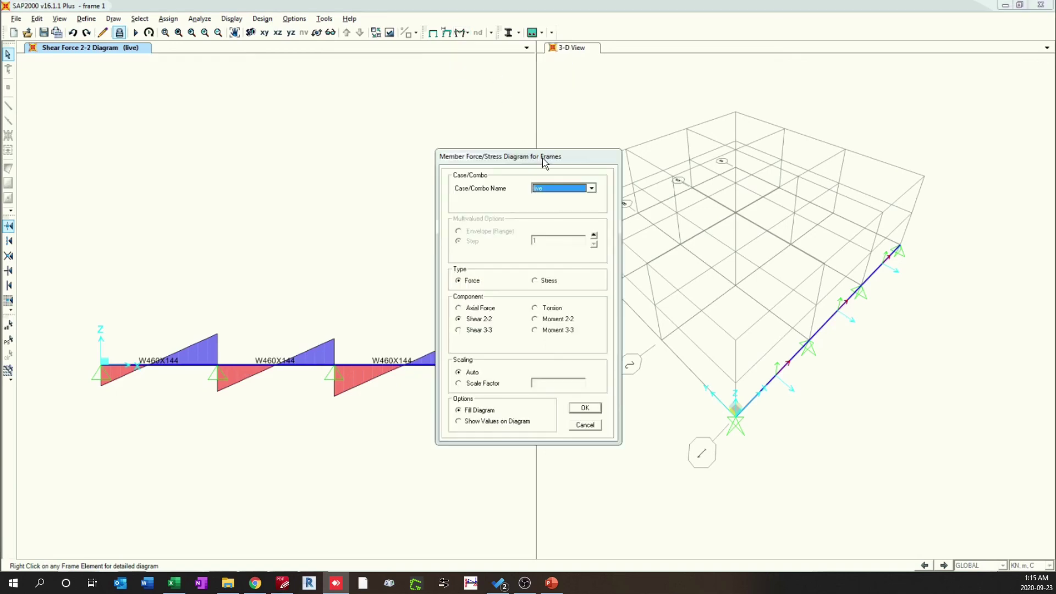
pyautogui.click(479, 422)
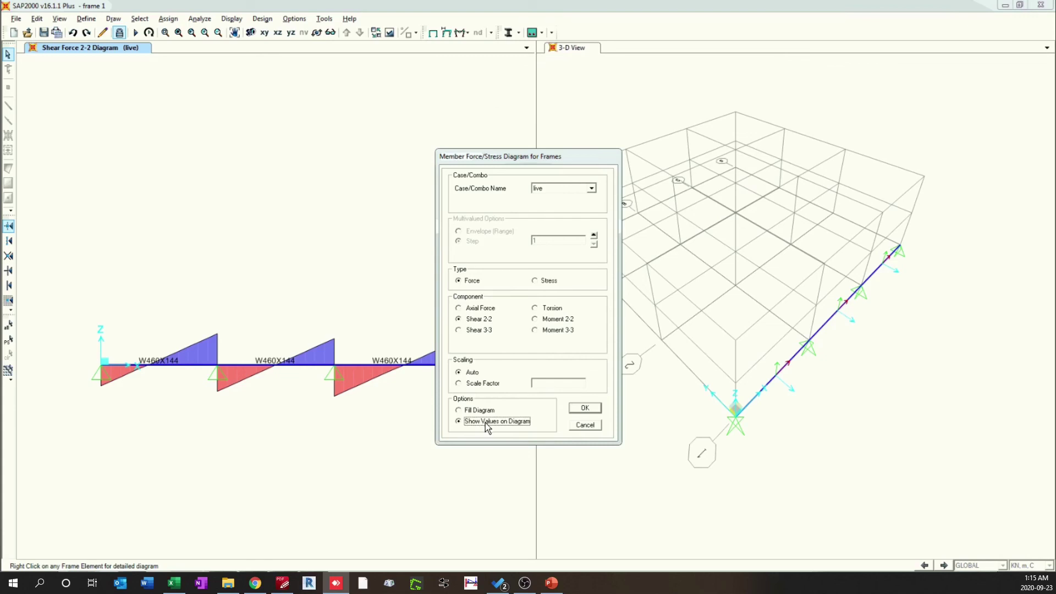
pyautogui.click(578, 408)
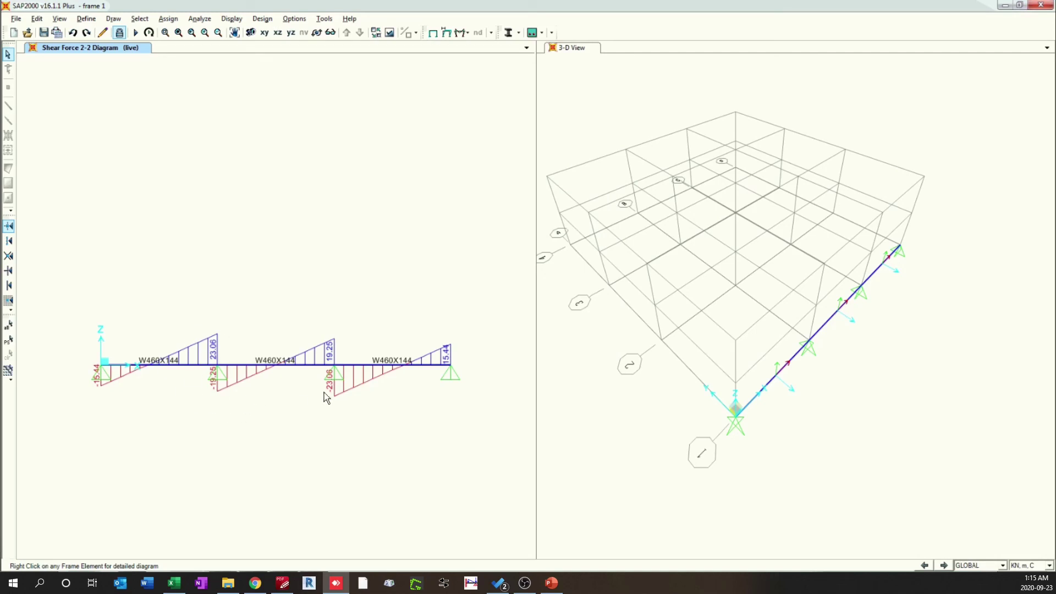
# - Display the beam's Moment 3-3 diagram for the live case with values shown on the diagram
pyautogui.click(461, 33)
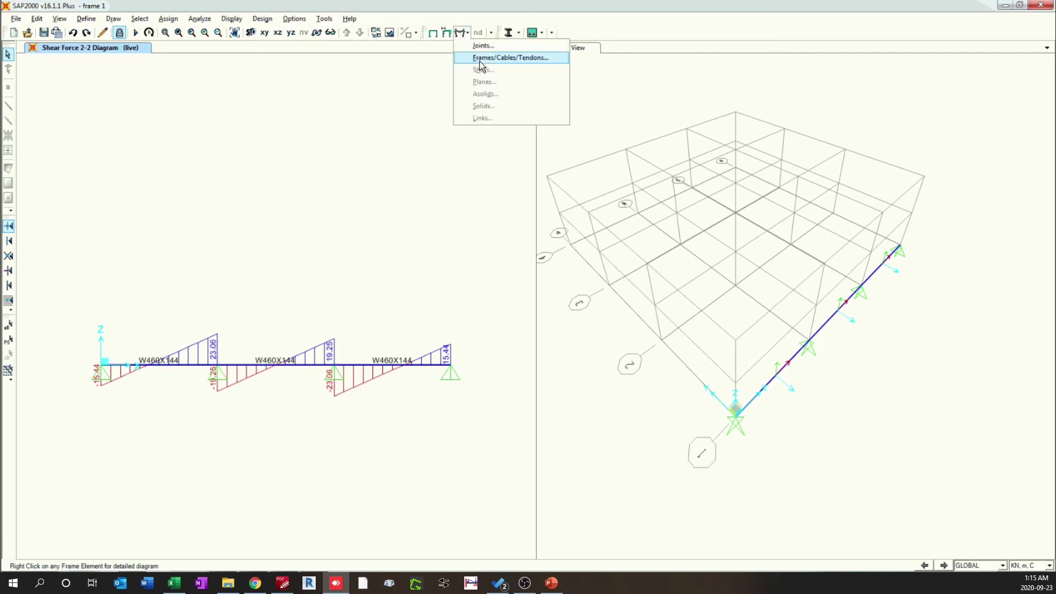
pyautogui.click(480, 61)
pyautogui.click(554, 319)
pyautogui.click(568, 336)
pyautogui.click(583, 410)
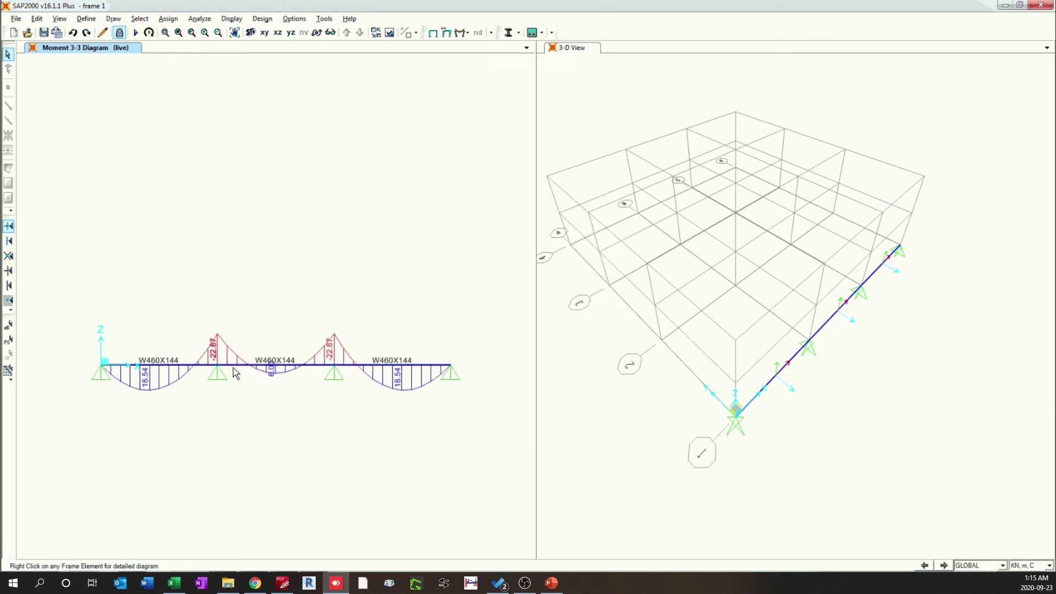